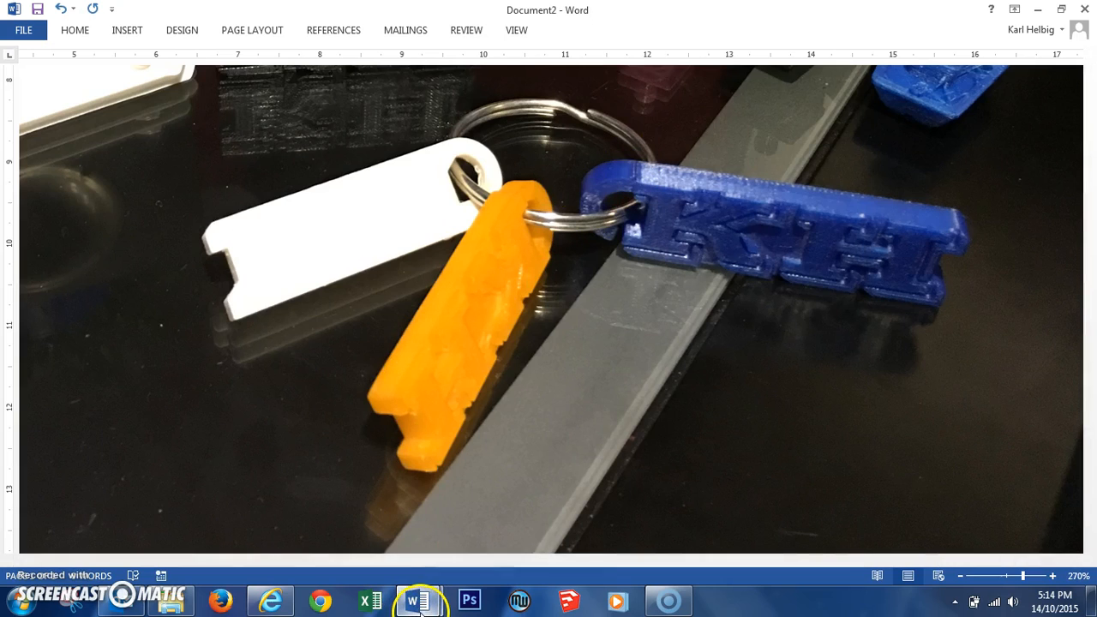
# Step: Switch to the keyring design ideas document and look over its title at the start of the page
pyautogui.moveTo(418, 601)
pyautogui.click(350, 536)
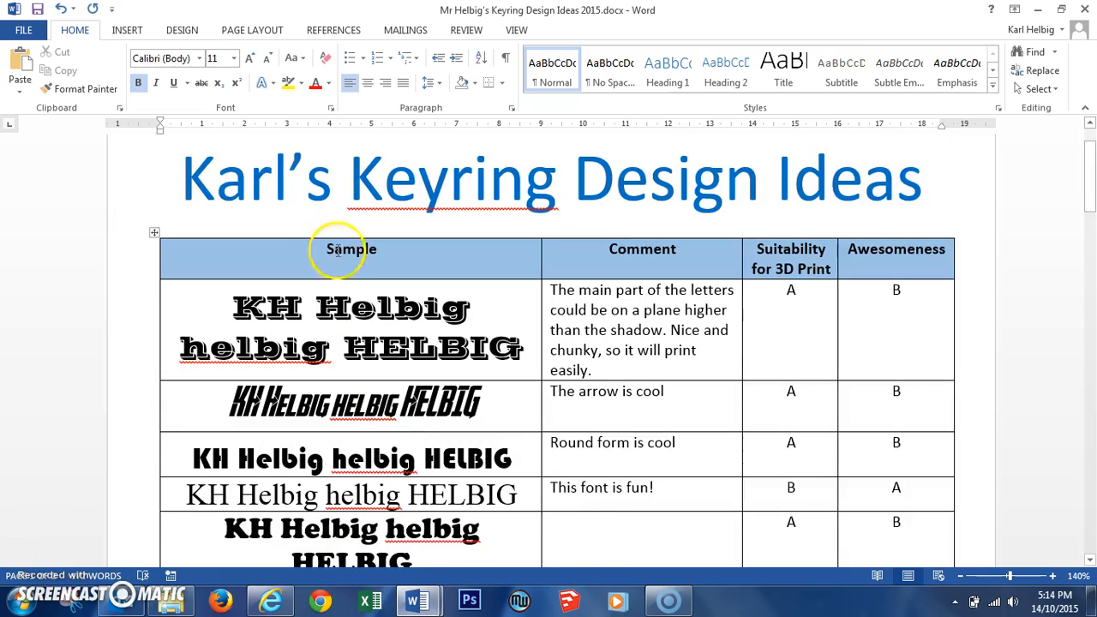
pyautogui.moveTo(179, 238); pyautogui.dragTo(469, 244)
pyautogui.click(473, 249)
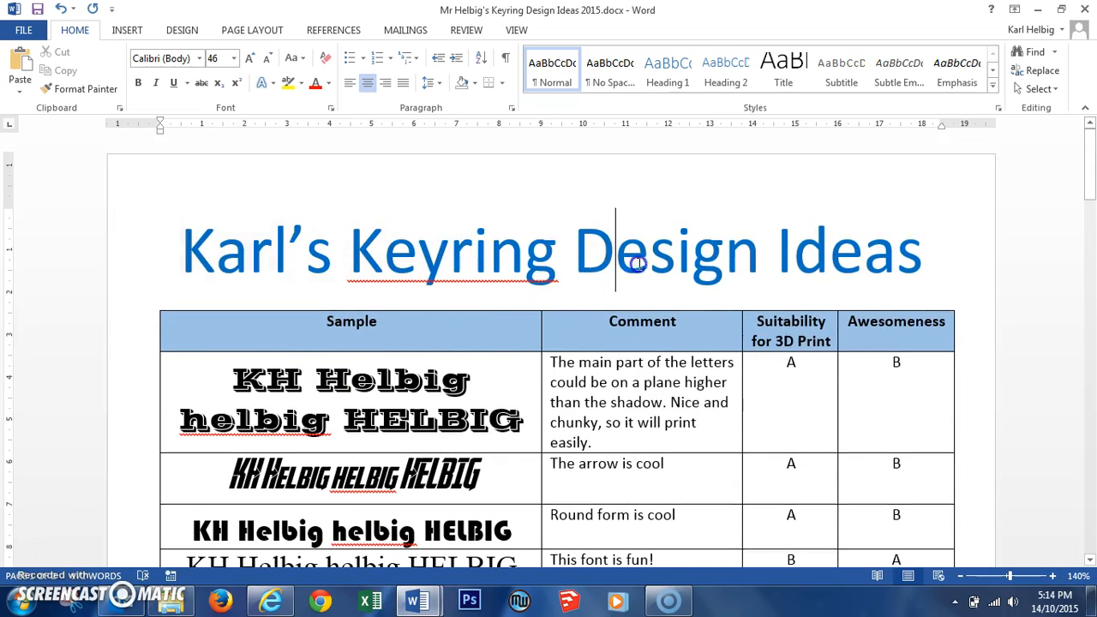
pyautogui.moveTo(617, 261); pyautogui.dragTo(906, 264)
pyautogui.click(775, 253)
pyautogui.click(321, 327)
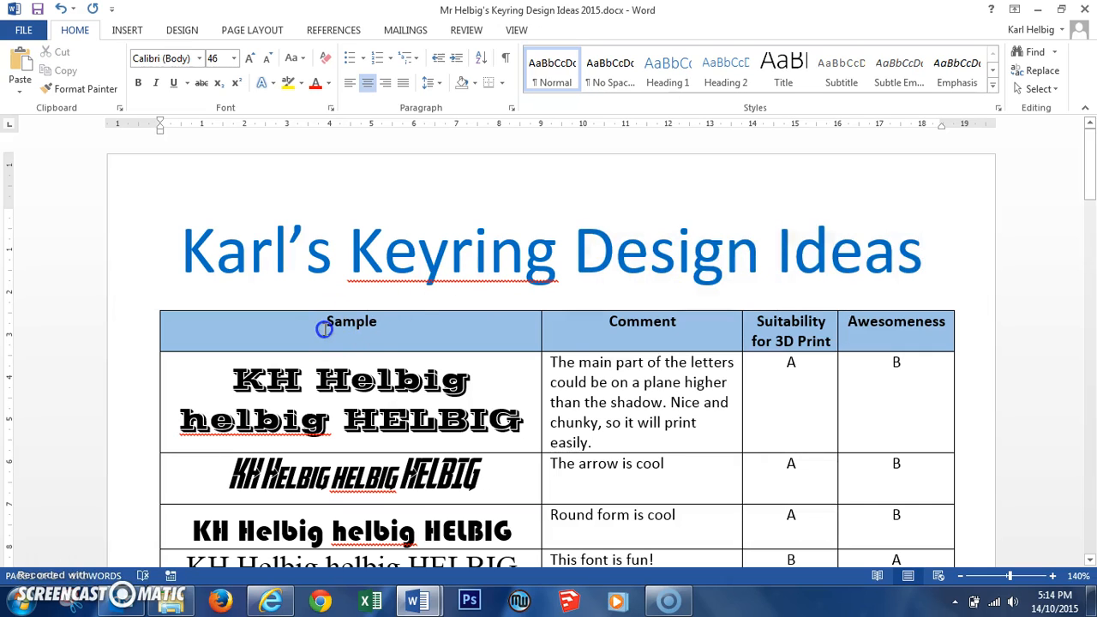
pyautogui.click(127, 30)
pyautogui.click(104, 70)
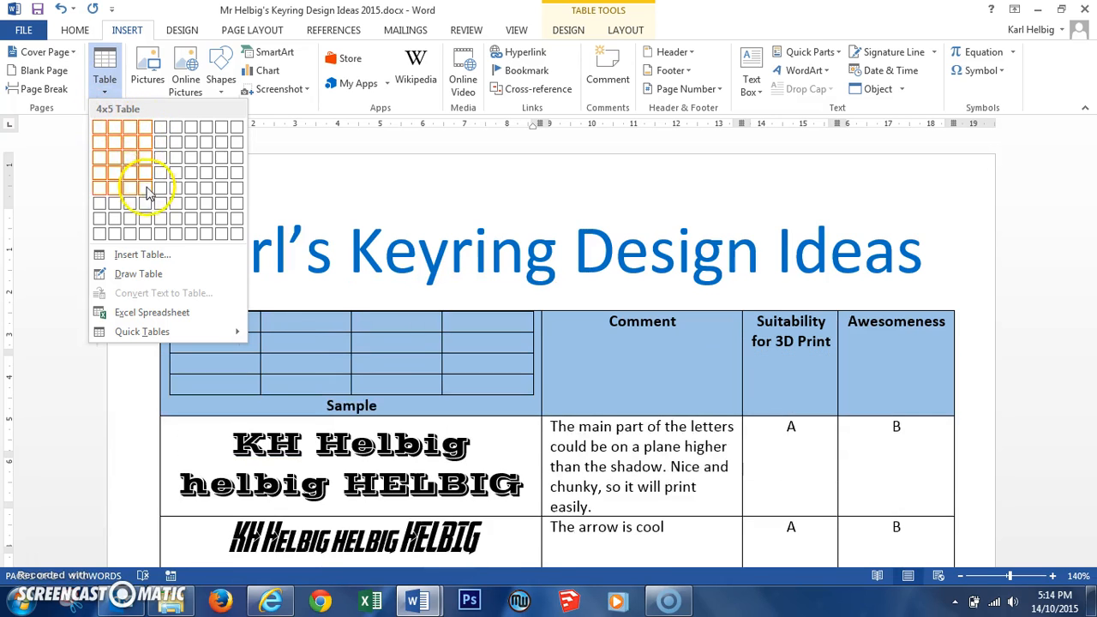
pyautogui.click(147, 50)
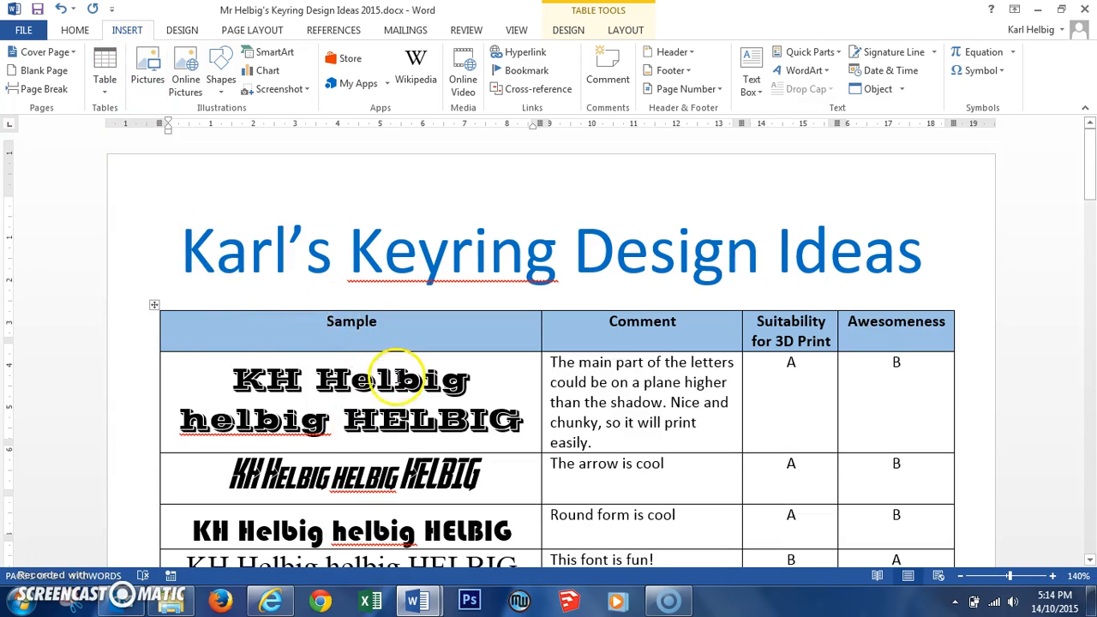
# Step: Examine the first row's font sample, covering the initials and the capitalized, lowercase and uppercase versions of the surname
pyautogui.scroll(-3, 360, 326)
pyautogui.scroll(1, 480, 412)
pyautogui.scroll(1, 460, 358)
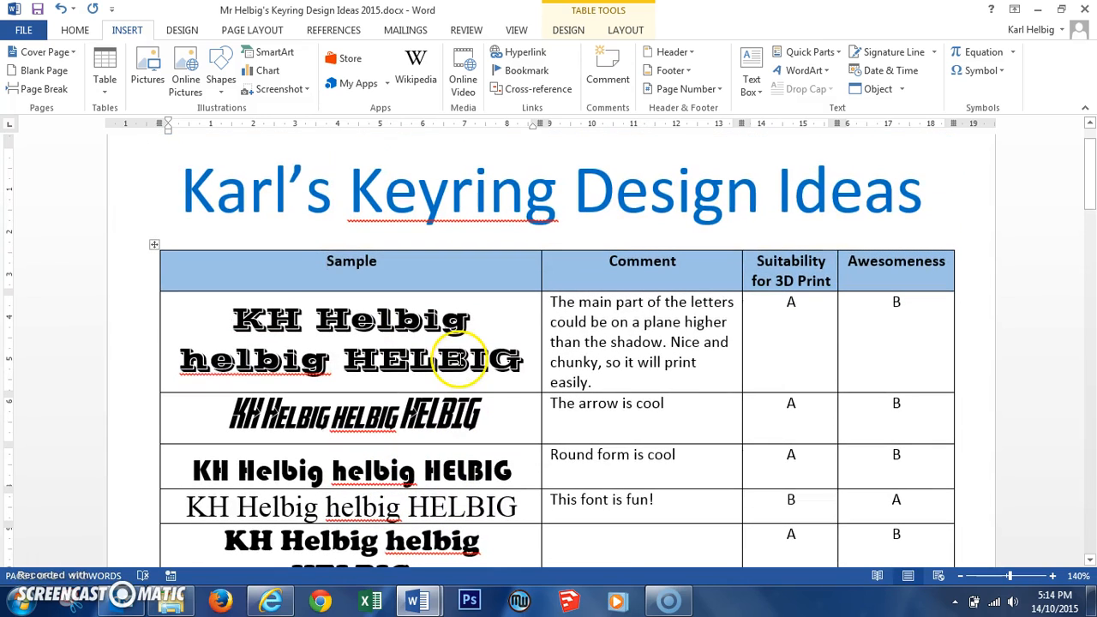
pyautogui.doubleClick(329, 261)
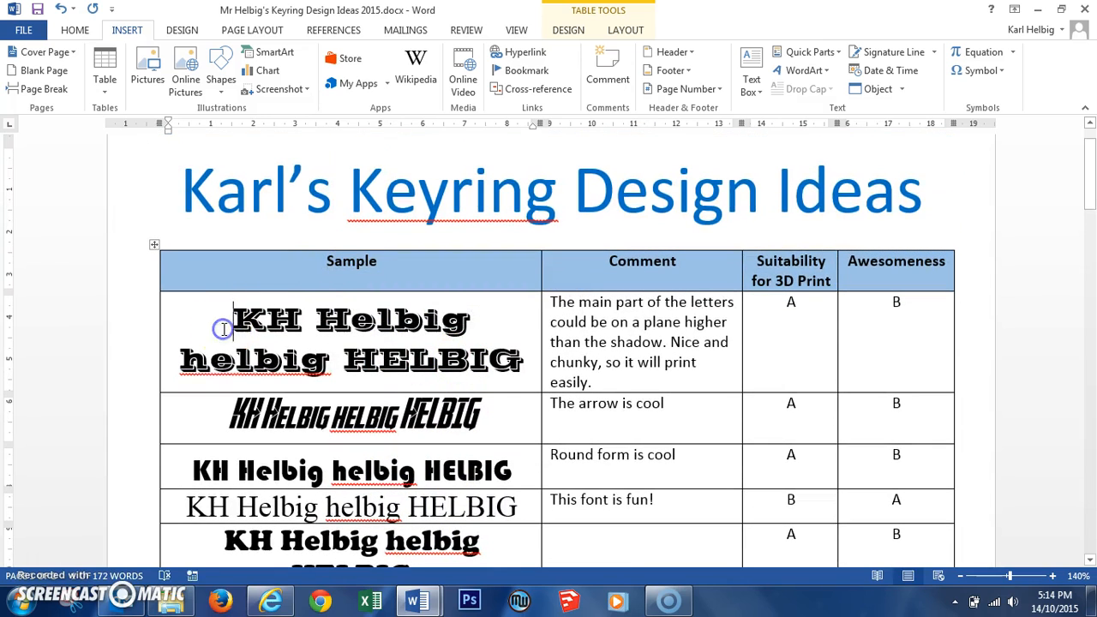
pyautogui.moveTo(266, 319); pyautogui.dragTo(506, 358)
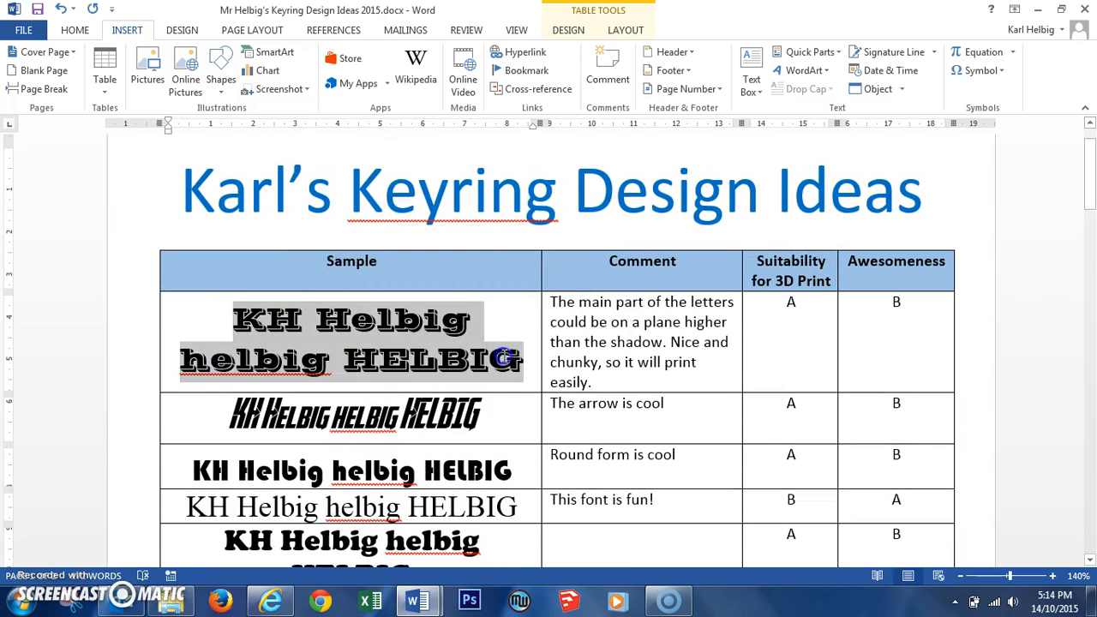
pyautogui.click(269, 317)
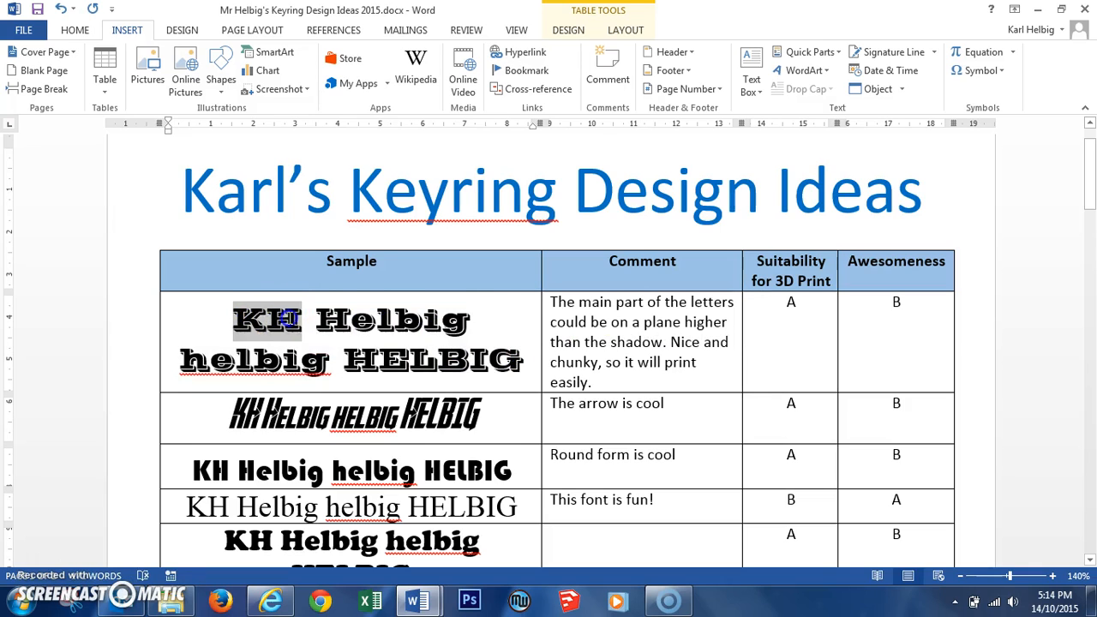
pyautogui.moveTo(330, 319); pyautogui.dragTo(427, 320)
pyautogui.click(398, 360)
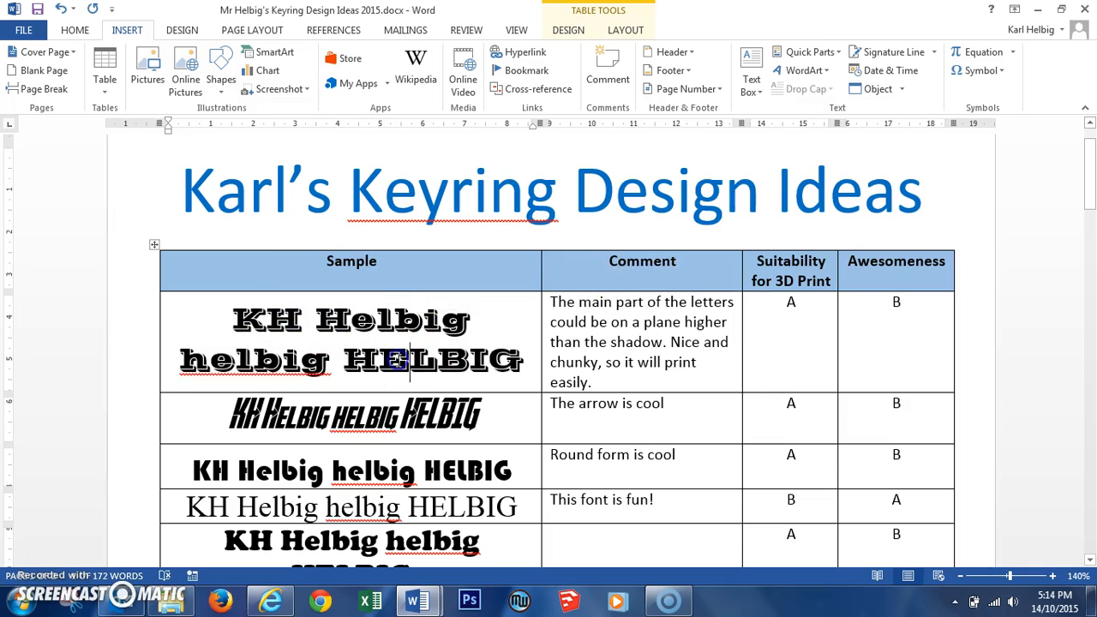
pyautogui.doubleClick(299, 358)
pyautogui.click(372, 361)
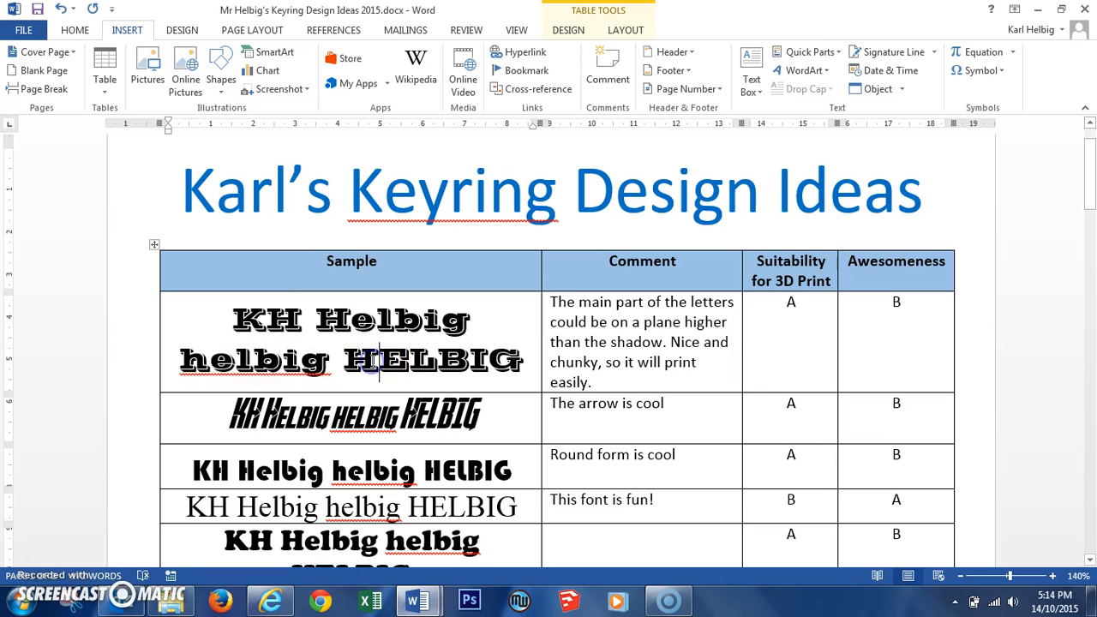
# Step: Copy the first row's name sample and preview alternative fonts such as Arial Black on it without applying one
pyautogui.moveTo(230, 317); pyautogui.dragTo(517, 360)
pyautogui.hotkey('ctrl', 'c')
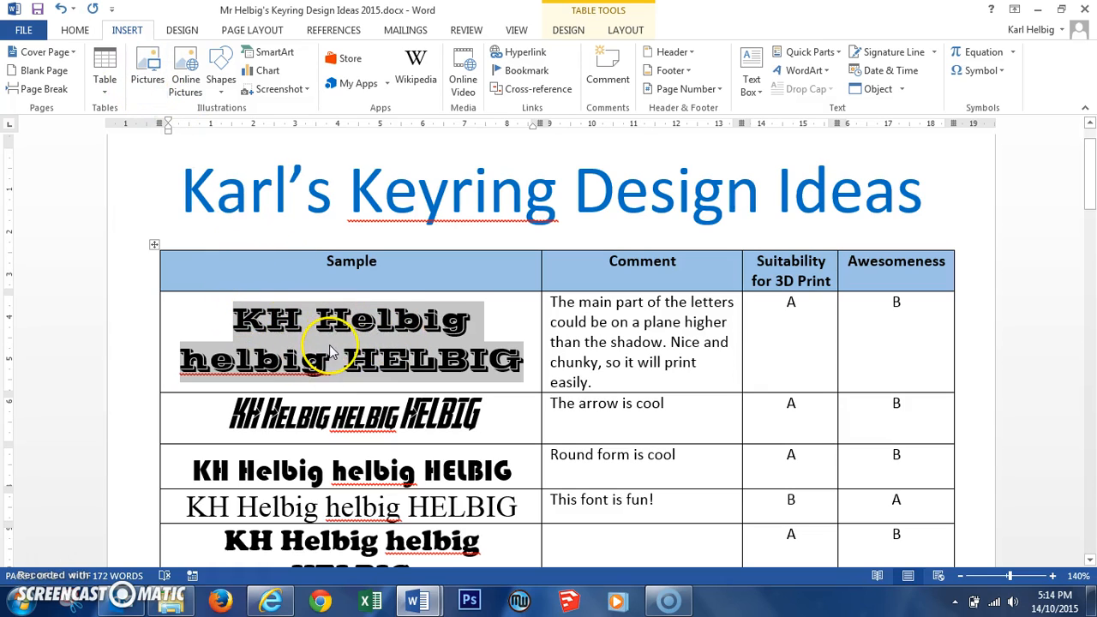
pyautogui.click(75, 31)
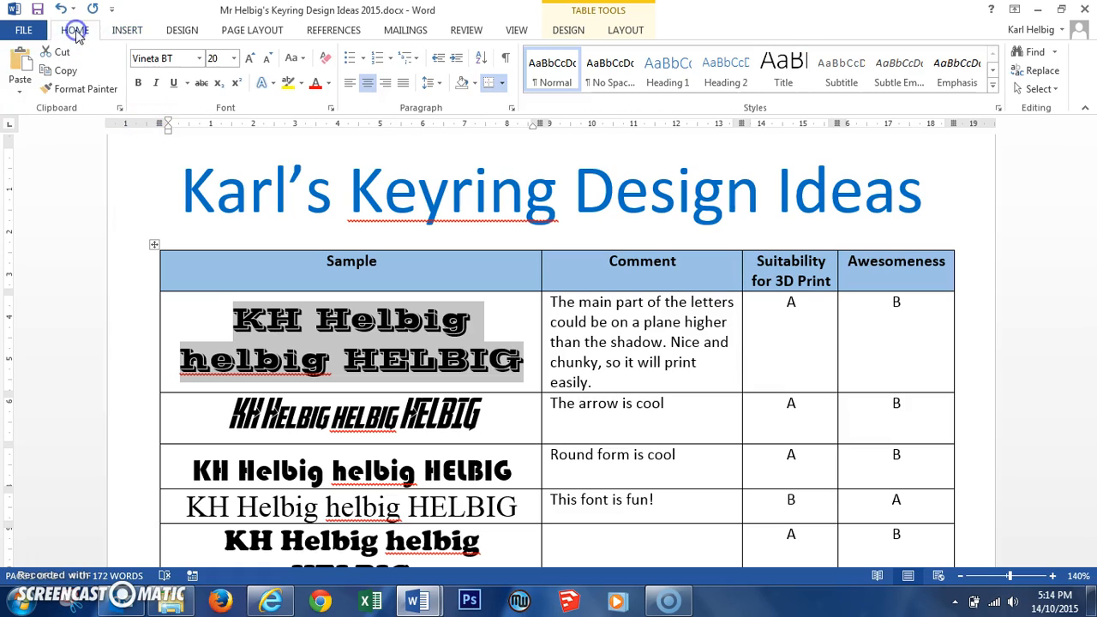
pyautogui.click(199, 60)
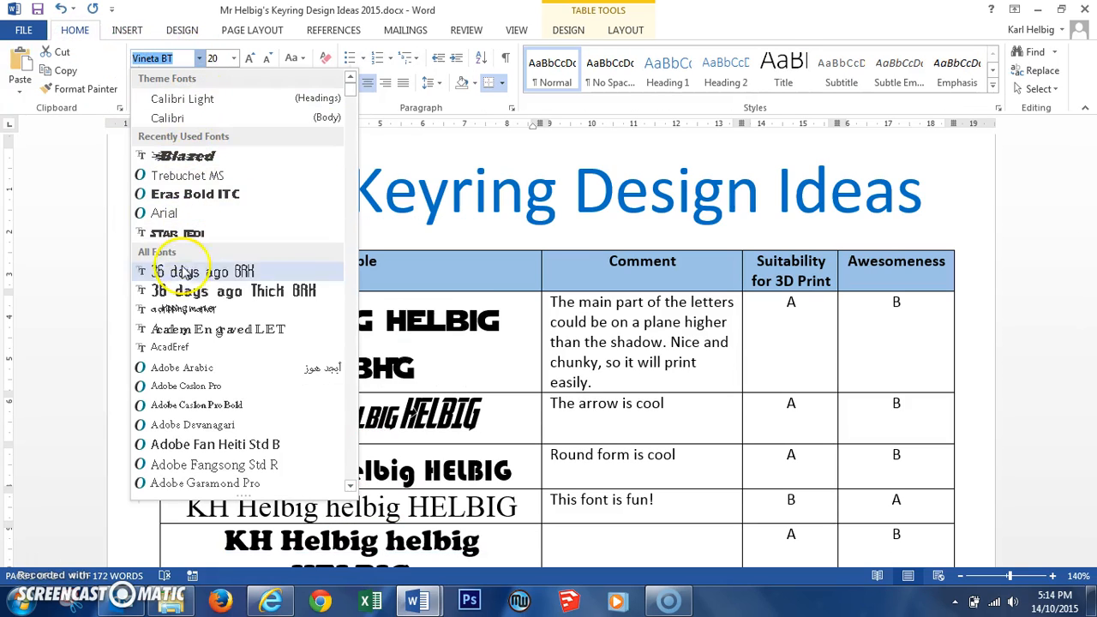
pyautogui.scroll(-3, 181, 311)
pyautogui.scroll(-1, 181, 311)
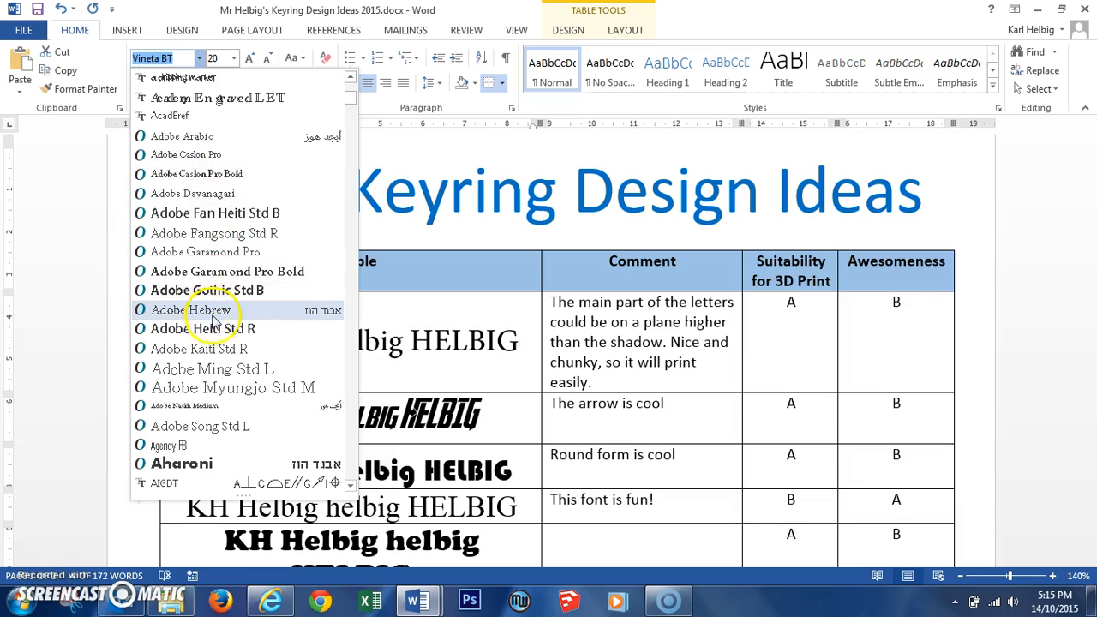
pyautogui.scroll(-1, 214, 330)
pyautogui.scroll(-4, 215, 330)
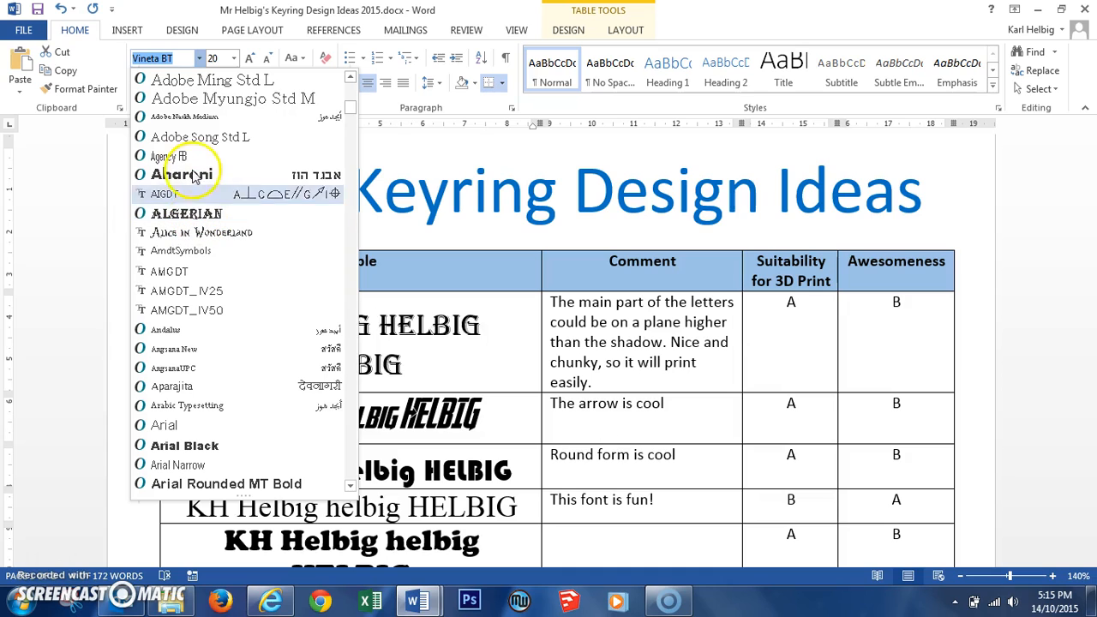
pyautogui.scroll(-4, 202, 197)
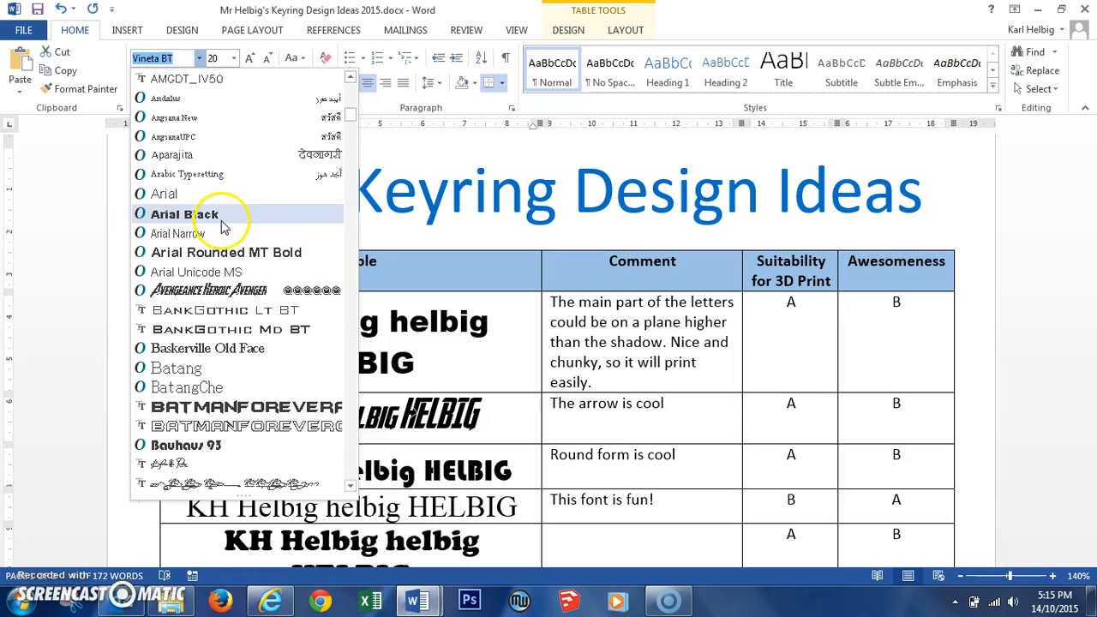
pyautogui.press('Escape')
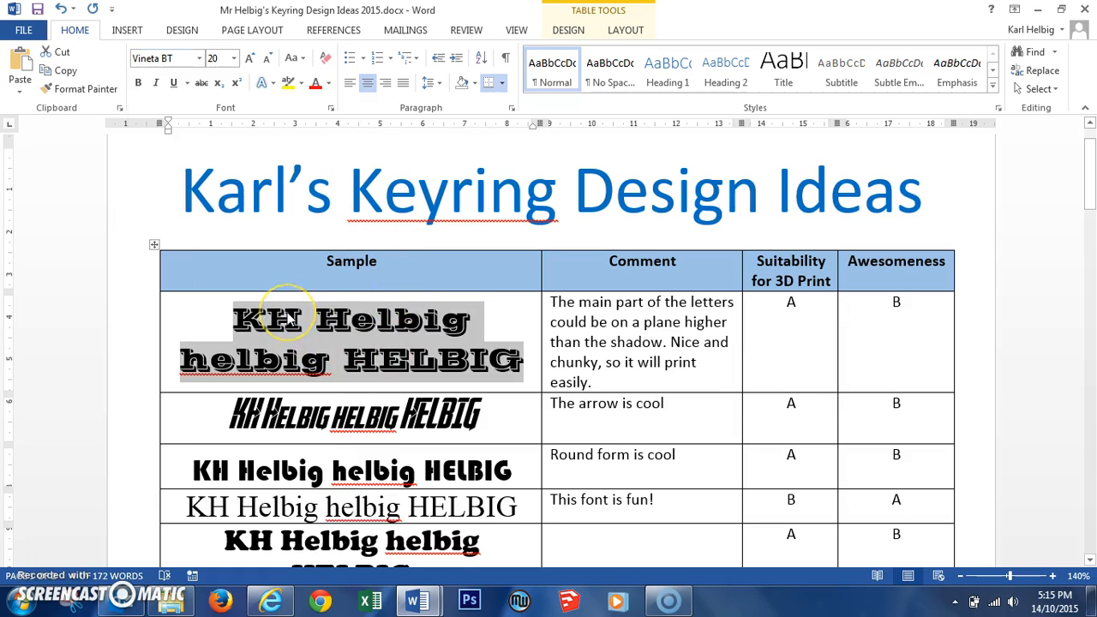
# Step: Paste the copied name sample over the samples in the second, third and fourth rows of the table
pyautogui.moveTo(230, 420); pyautogui.dragTo(432, 429)
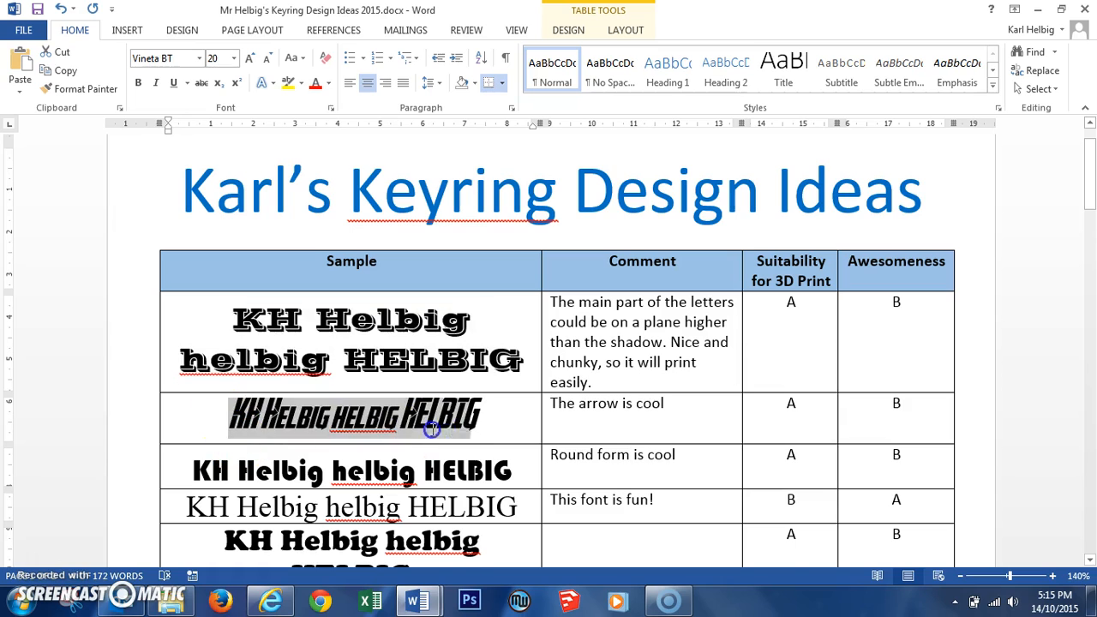
pyautogui.hotkey('ctrl', 'v')
pyautogui.moveTo(184, 504); pyautogui.dragTo(512, 505)
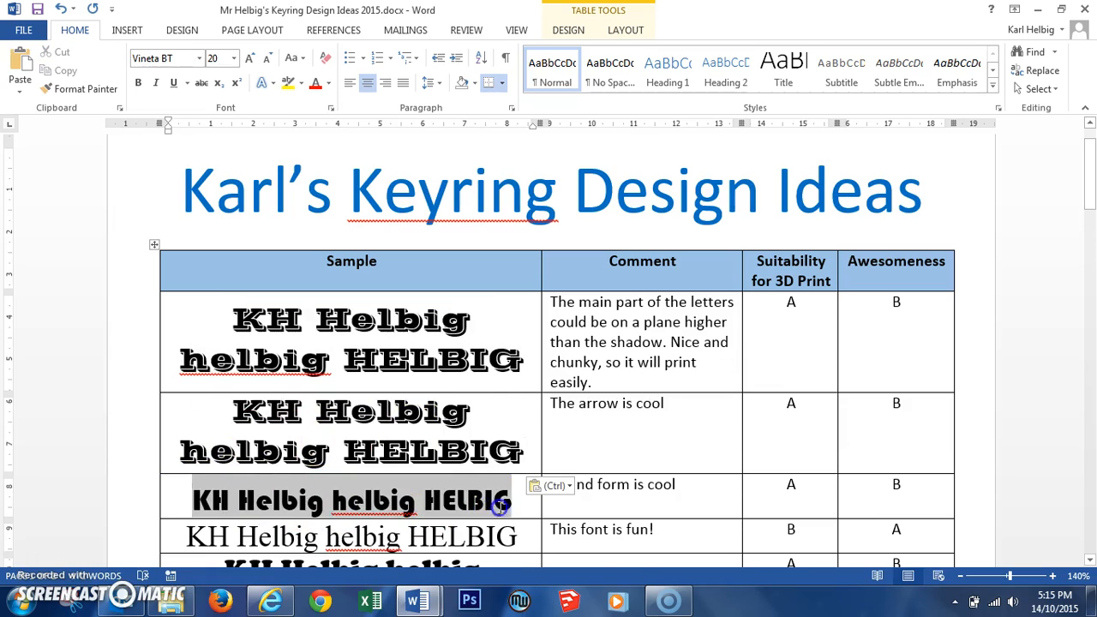
pyautogui.hotkey('ctrl', 'v')
pyautogui.scroll(-3, 248, 480)
pyautogui.moveTo(177, 392); pyautogui.dragTo(519, 392)
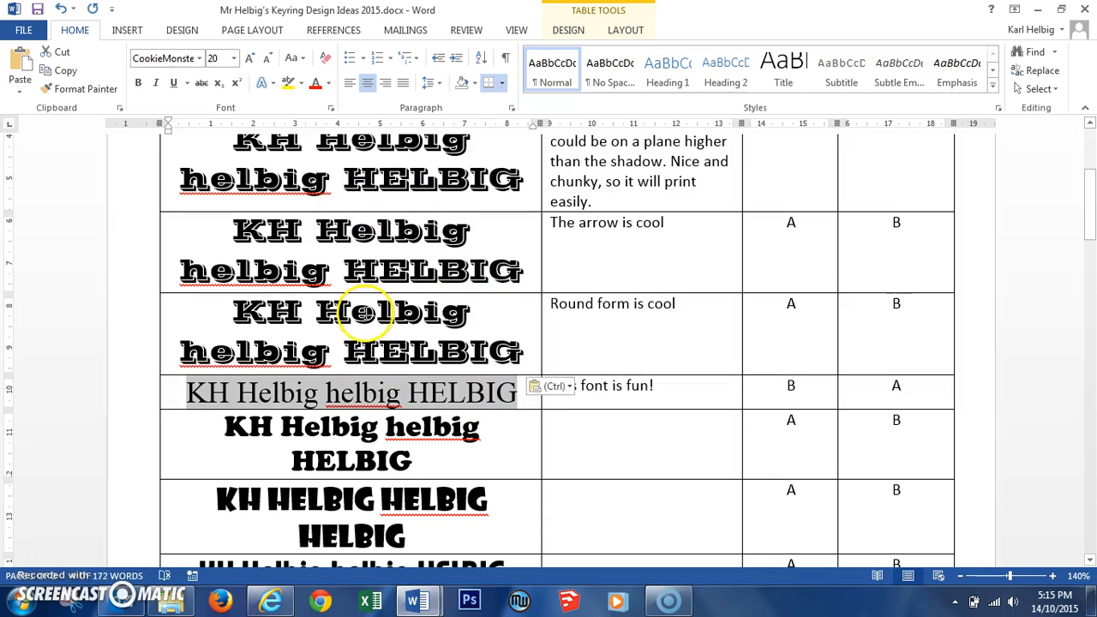
pyautogui.hotkey('ctrl', 'v')
pyautogui.scroll(2, 367, 334)
pyautogui.moveTo(228, 364)
pyautogui.mouseDown()
pyautogui.moveTo(491, 411)
pyautogui.moveTo(502, 399)
pyautogui.moveTo(245, 352)
pyautogui.mouseUp()
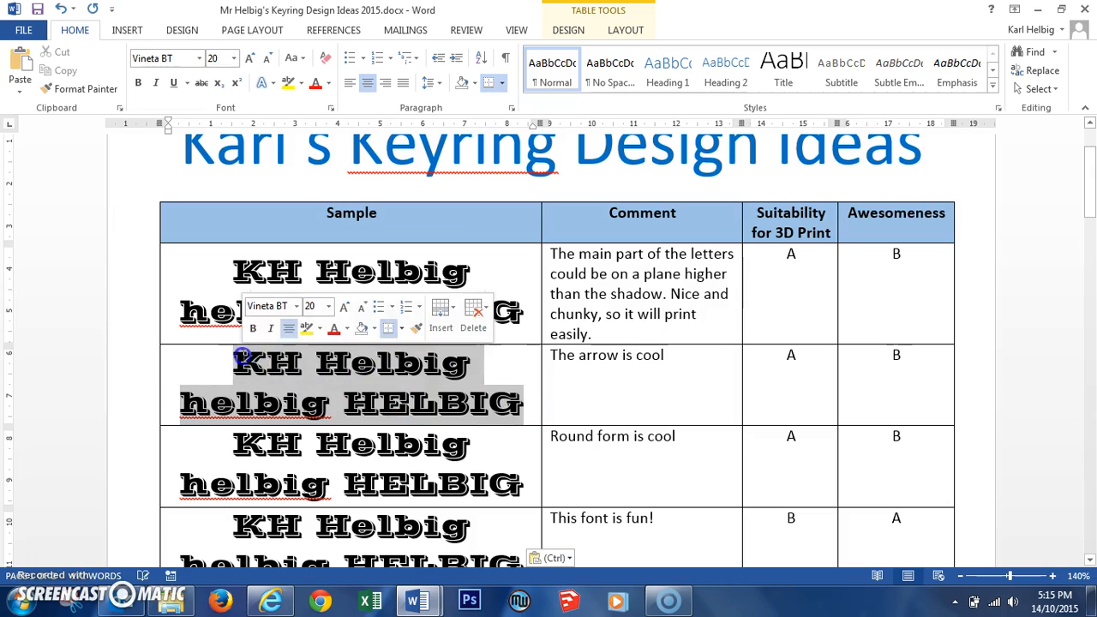
# Step: Undo the three pastes in the Sample column
pyautogui.hotkey('ctrl', 'z')
pyautogui.hotkey('ctrl', 'z')
pyautogui.hotkey('ctrl', 'z')
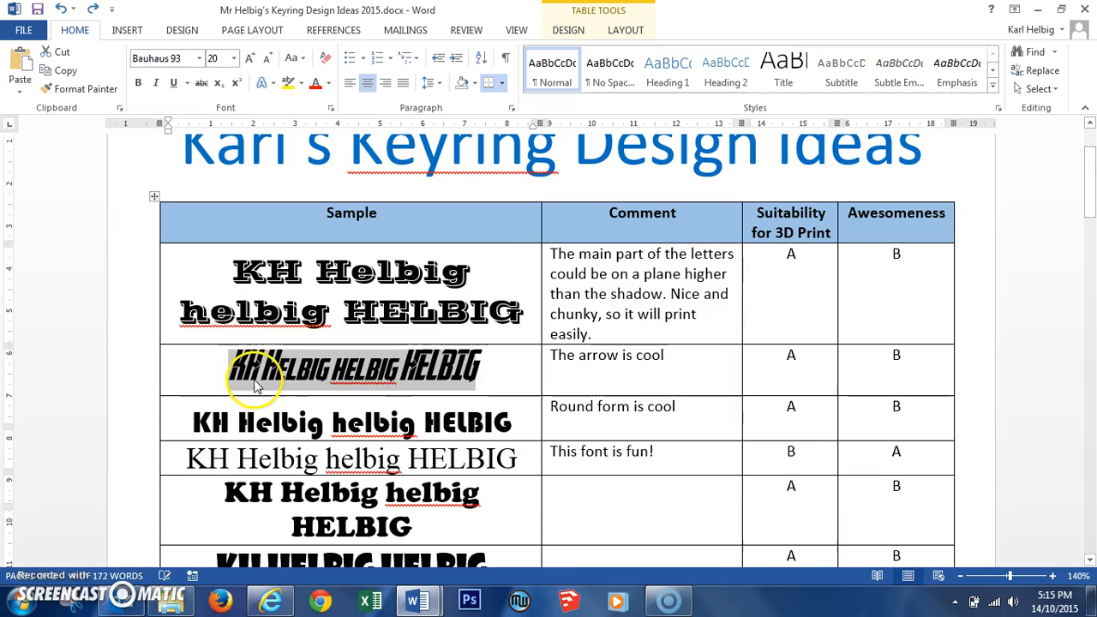
# Step: Examine the font samples down the table, comparing the curly sample's comment with the comment on the first sample
pyautogui.click(276, 377)
pyautogui.click(254, 422)
pyautogui.scroll(-3, 258, 421)
pyautogui.scroll(-9, 332, 469)
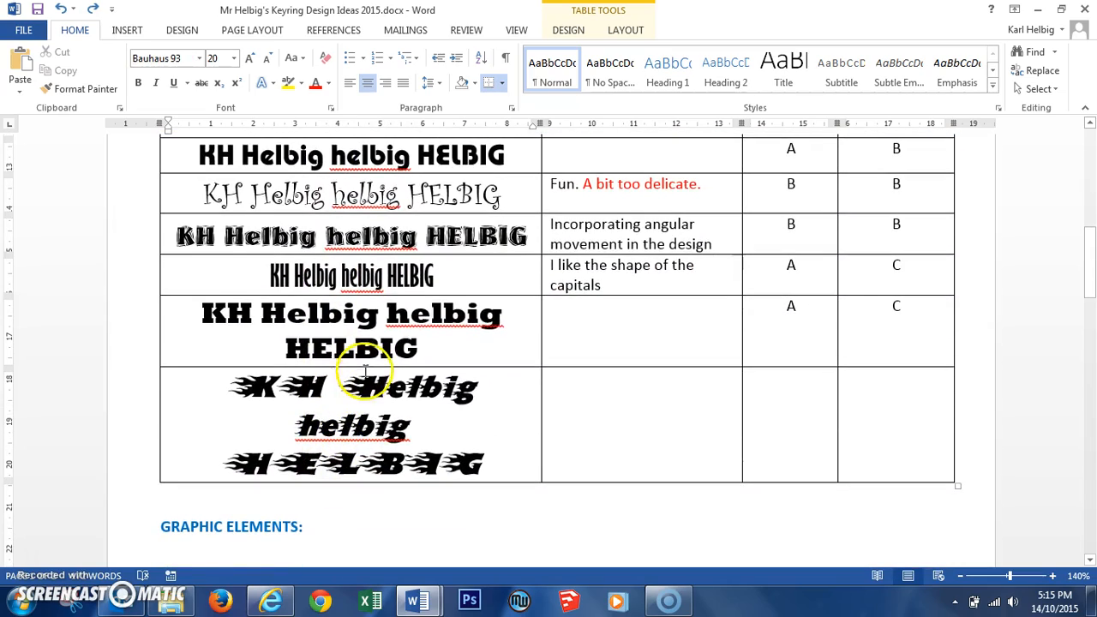
pyautogui.scroll(2, 385, 300)
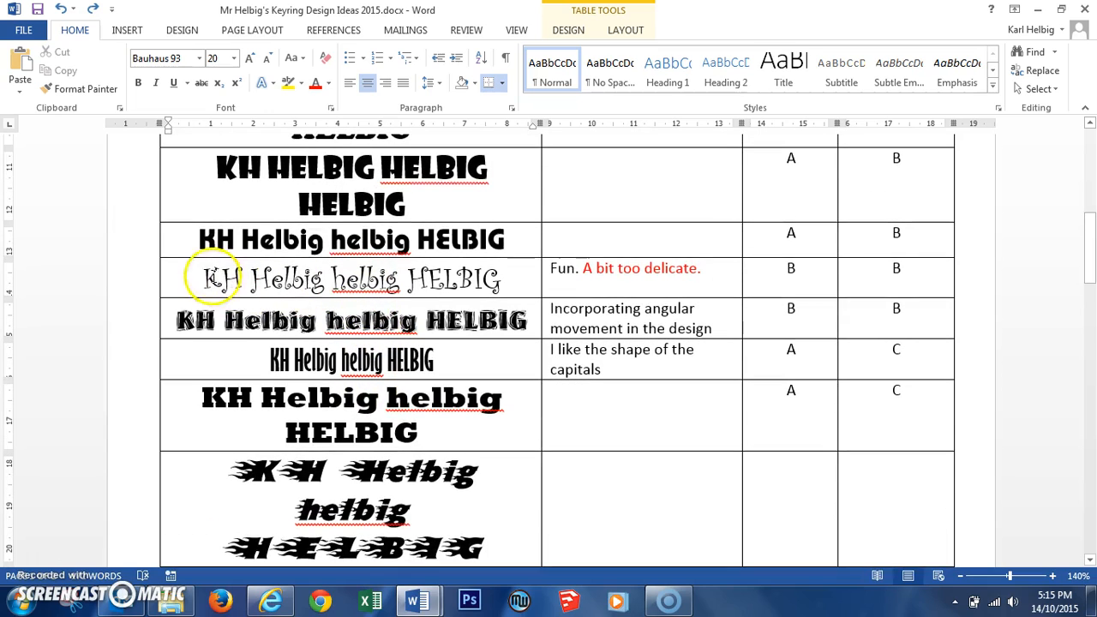
pyautogui.moveTo(287, 286); pyautogui.dragTo(500, 286)
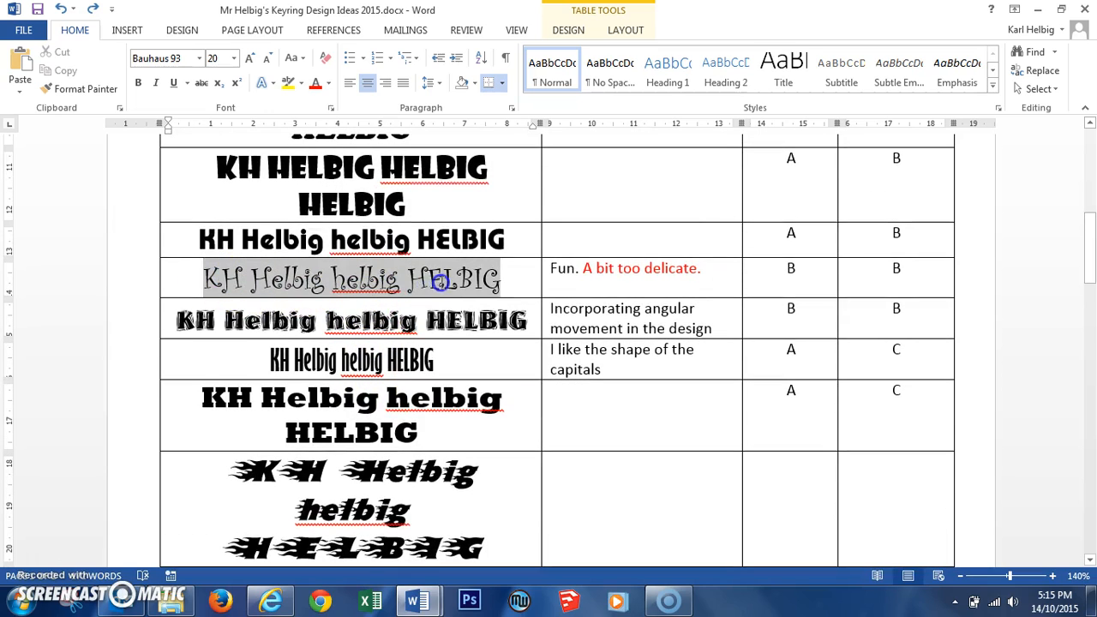
pyautogui.click(445, 283)
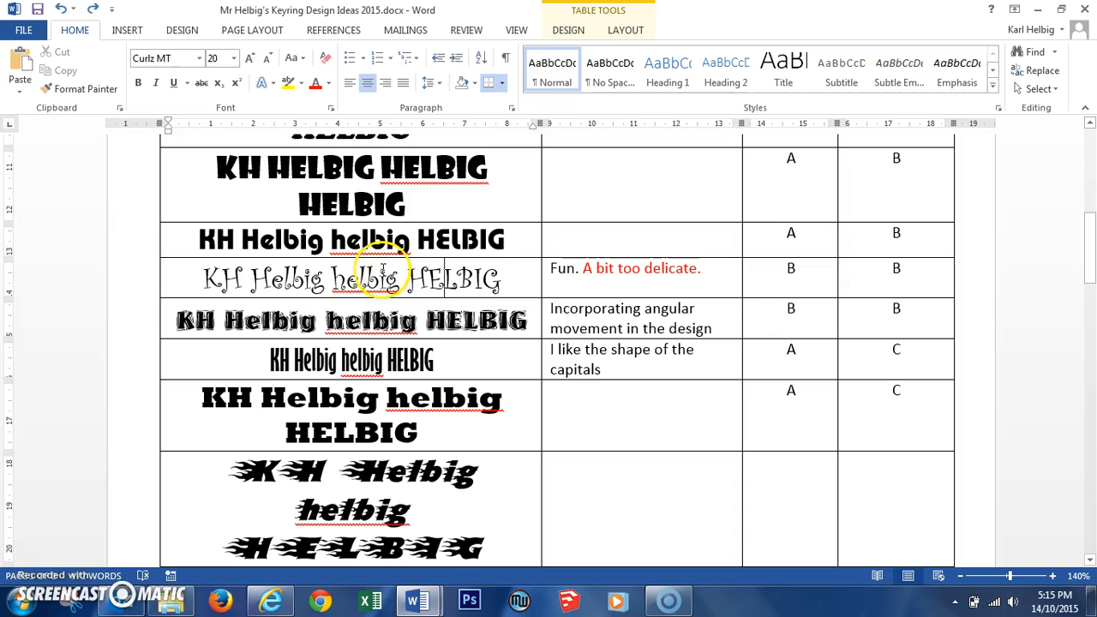
pyautogui.click(617, 268)
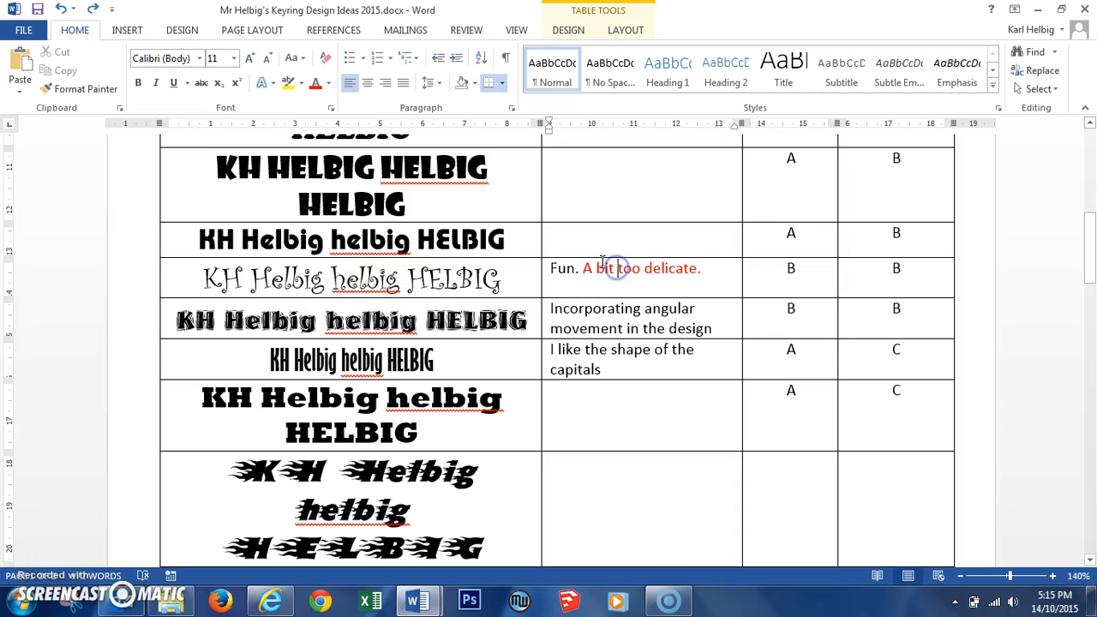
pyautogui.scroll(8, 607, 271)
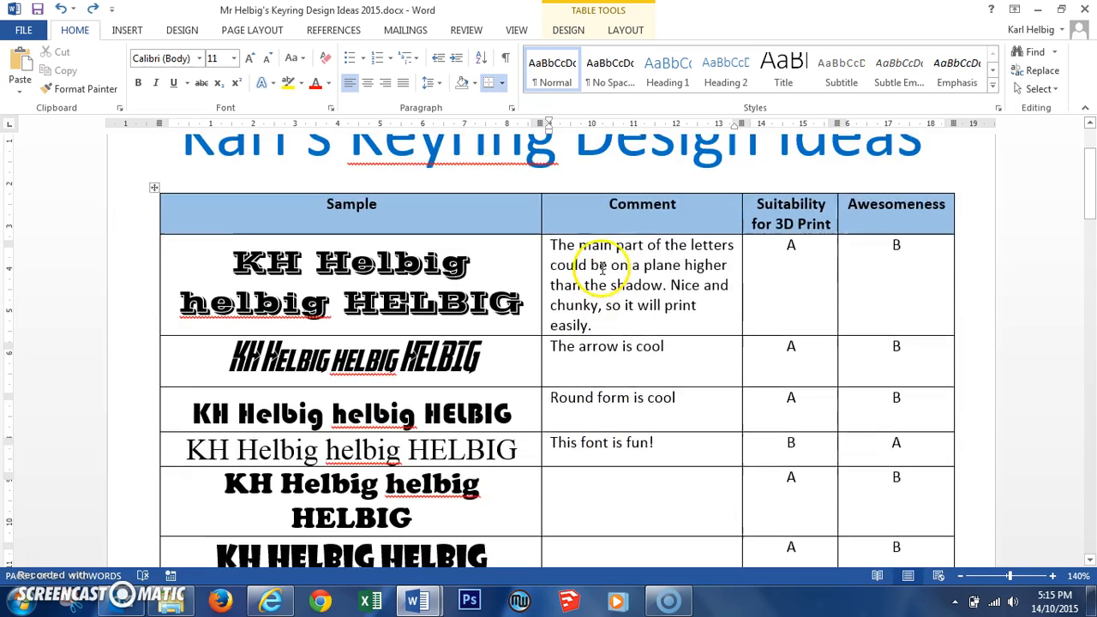
pyautogui.doubleClick(394, 276)
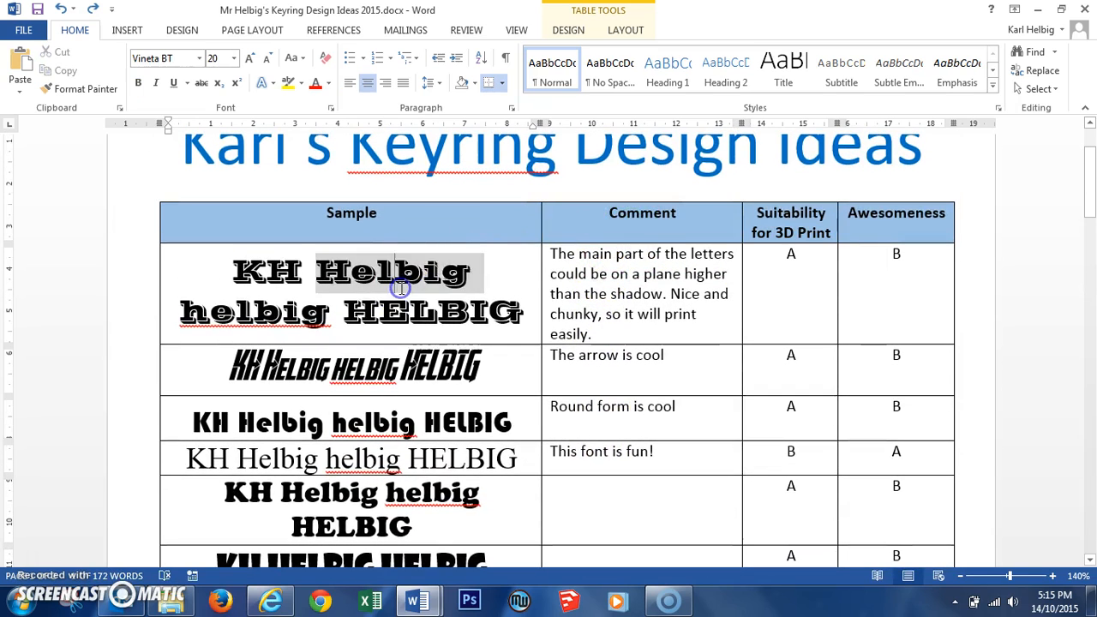
pyautogui.click(351, 275)
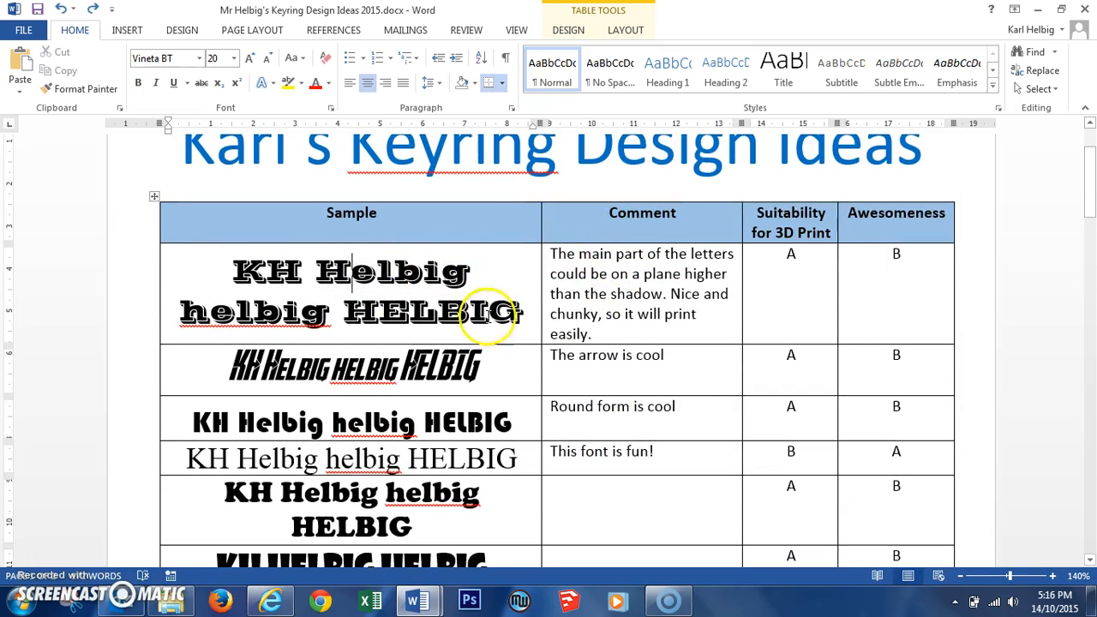
pyautogui.click(613, 293)
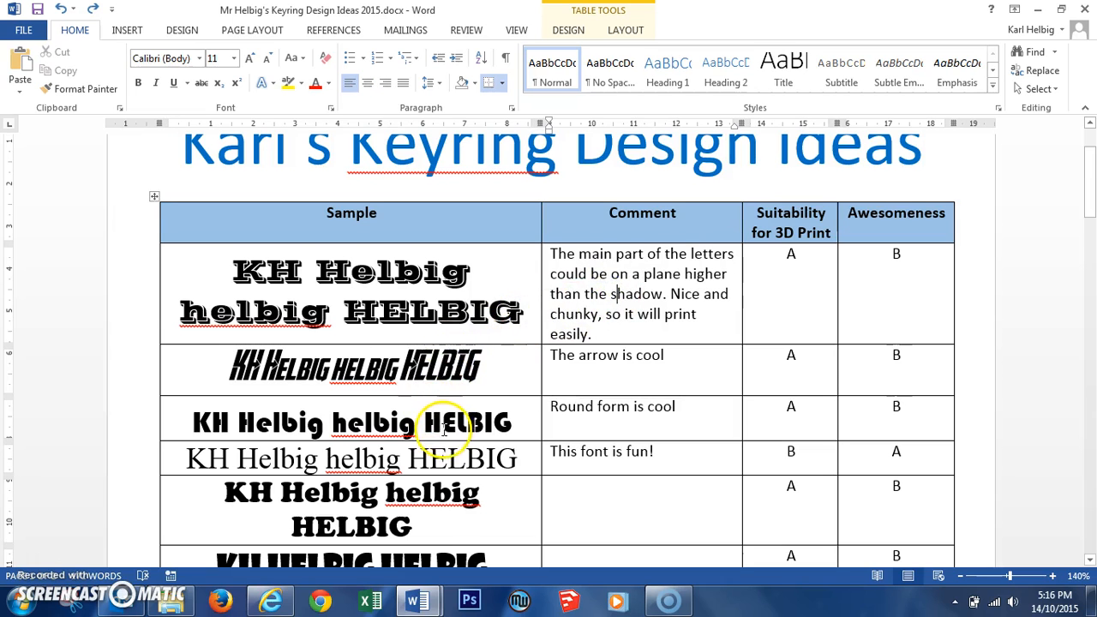
# Step: Add the comment "Could use the hole in the G for the keys." to the fifth font sample
pyautogui.scroll(-2, 444, 429)
pyautogui.scroll(-2, 498, 388)
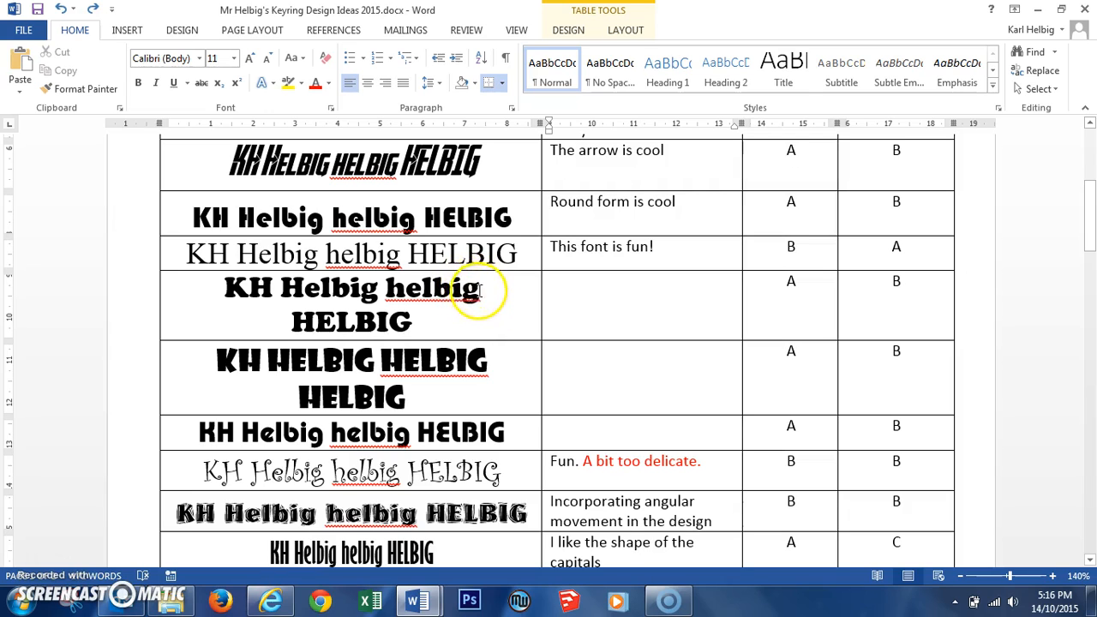
pyautogui.click(555, 298)
pyautogui.write('Co')
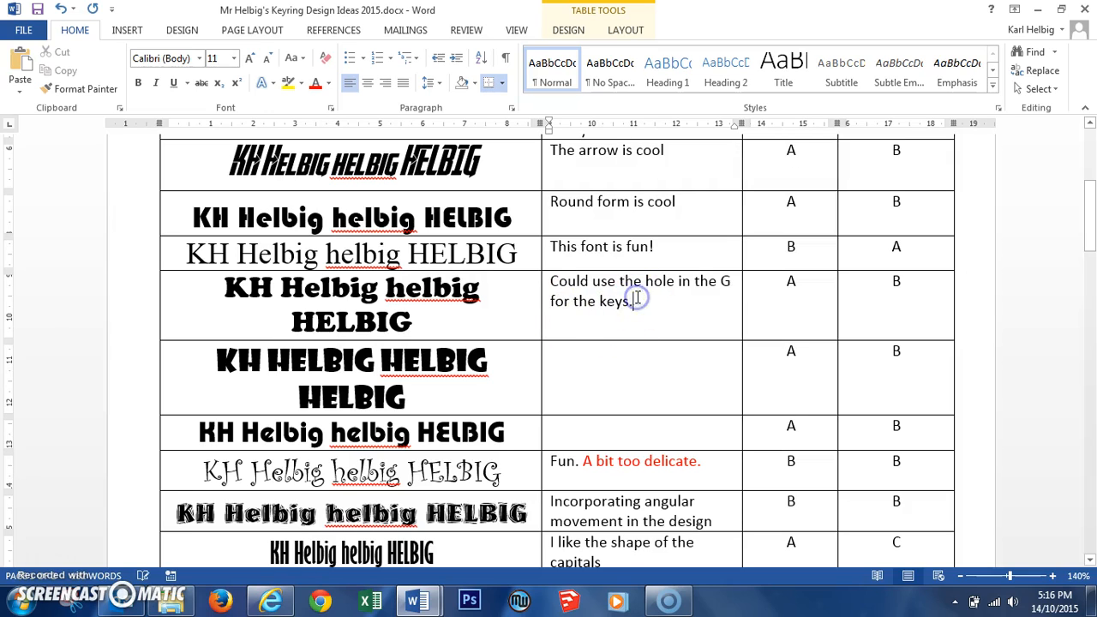
pyautogui.scroll(3, 637, 297)
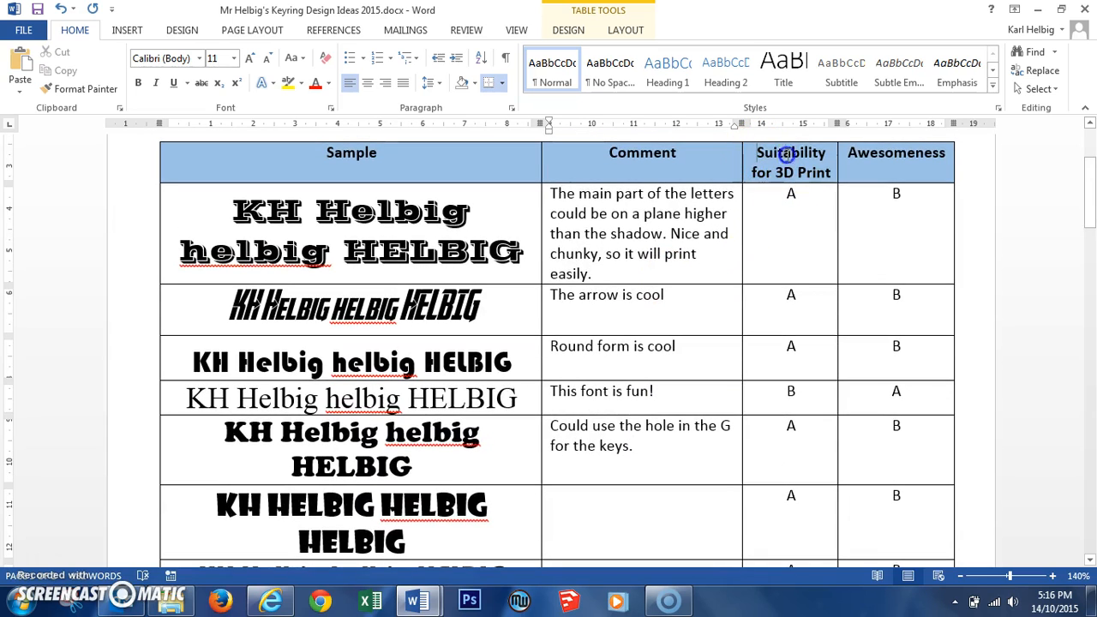
# Step: Examine the Suitability for 3D Print column and its letter ratings down to the last table row
pyautogui.moveTo(787, 155); pyautogui.dragTo(835, 174)
pyautogui.click(820, 174)
pyautogui.doubleClick(790, 194)
pyautogui.click(790, 213)
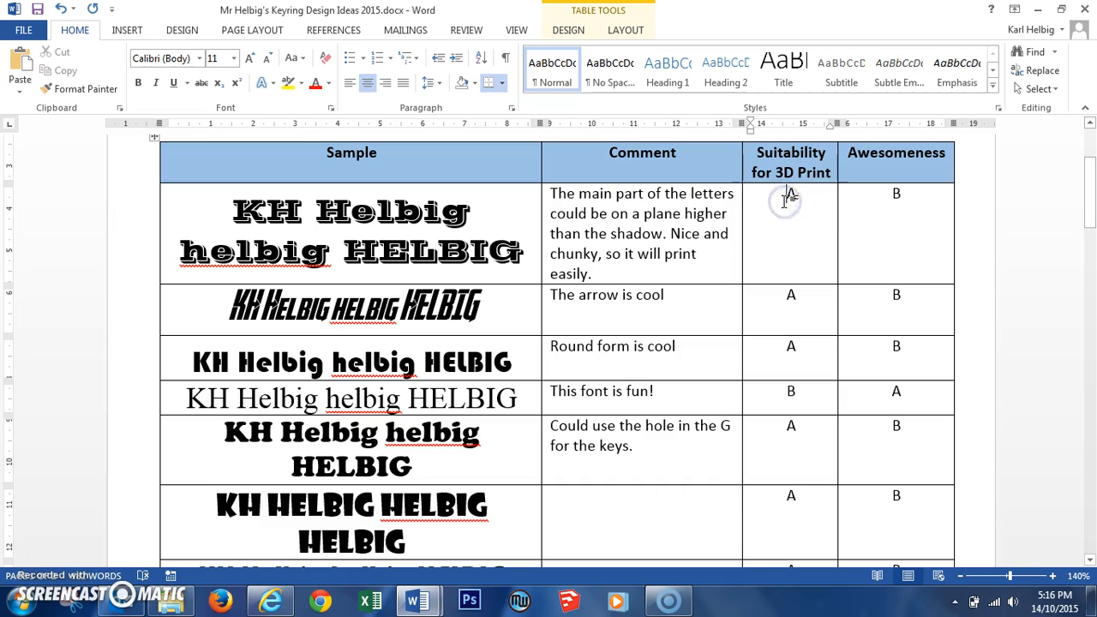
pyautogui.scroll(-1, 786, 199)
pyautogui.scroll(2, 797, 180)
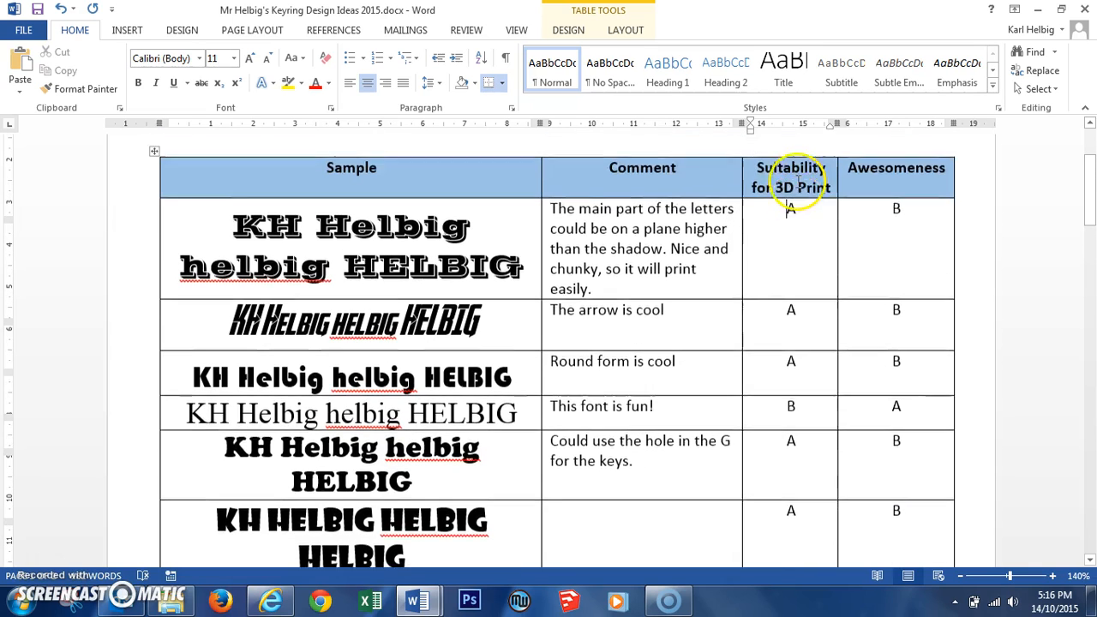
pyautogui.doubleClick(791, 232)
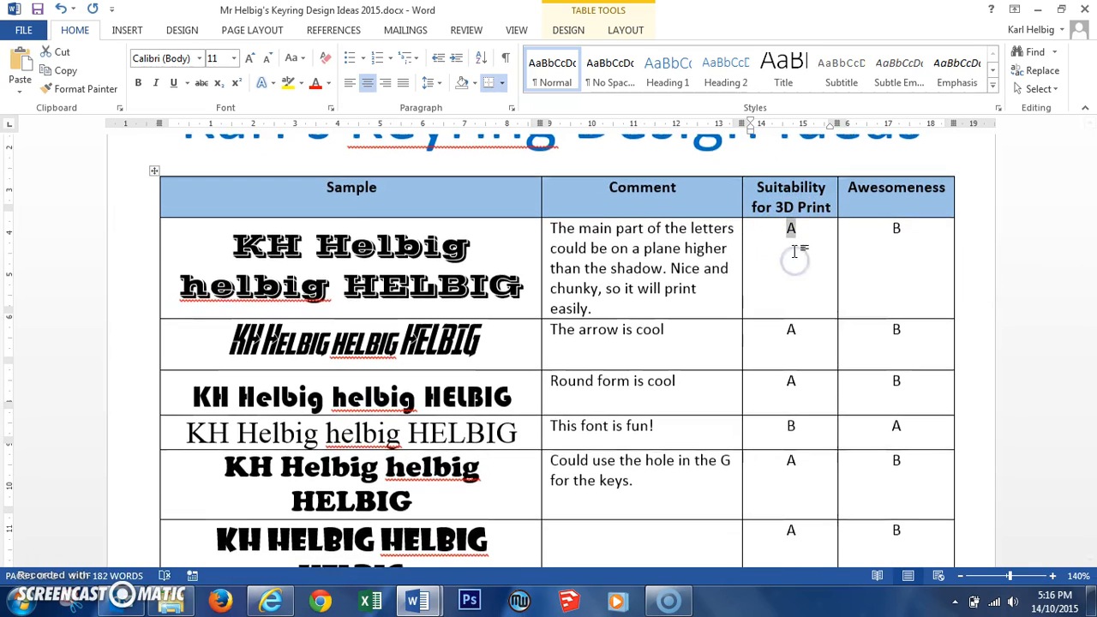
pyautogui.scroll(-6, 791, 412)
pyautogui.scroll(-3, 790, 464)
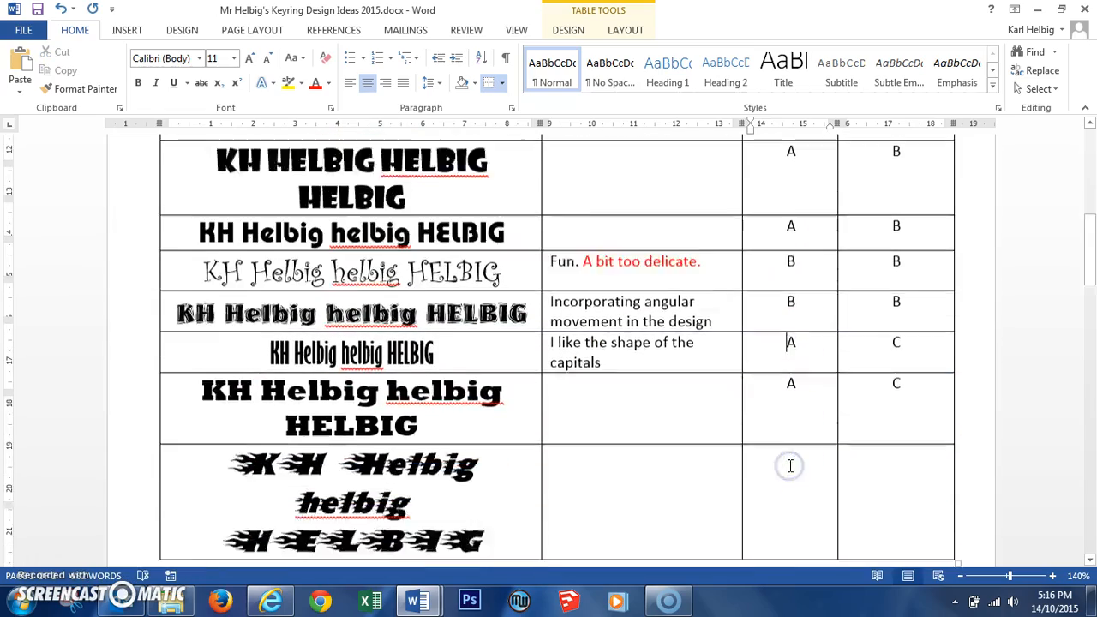
# Step: Rate the first font sample 10 for 3D-print suitability and 7 for awesomeness
pyautogui.scroll(3, 788, 326)
pyautogui.scroll(7, 797, 330)
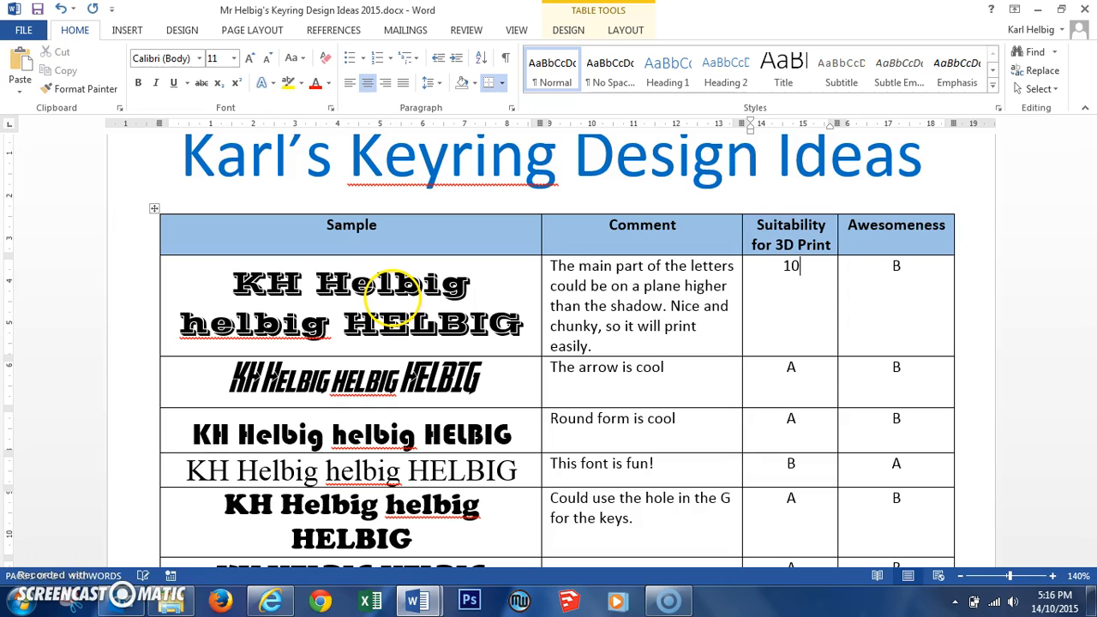
pyautogui.doubleClick(892, 267)
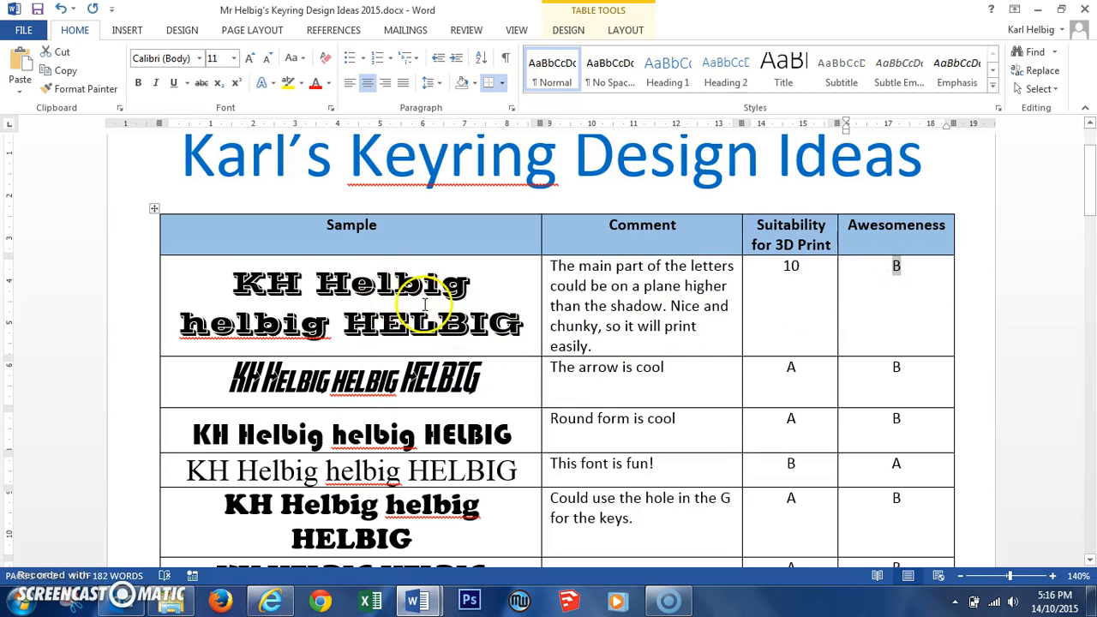
pyautogui.write('7')
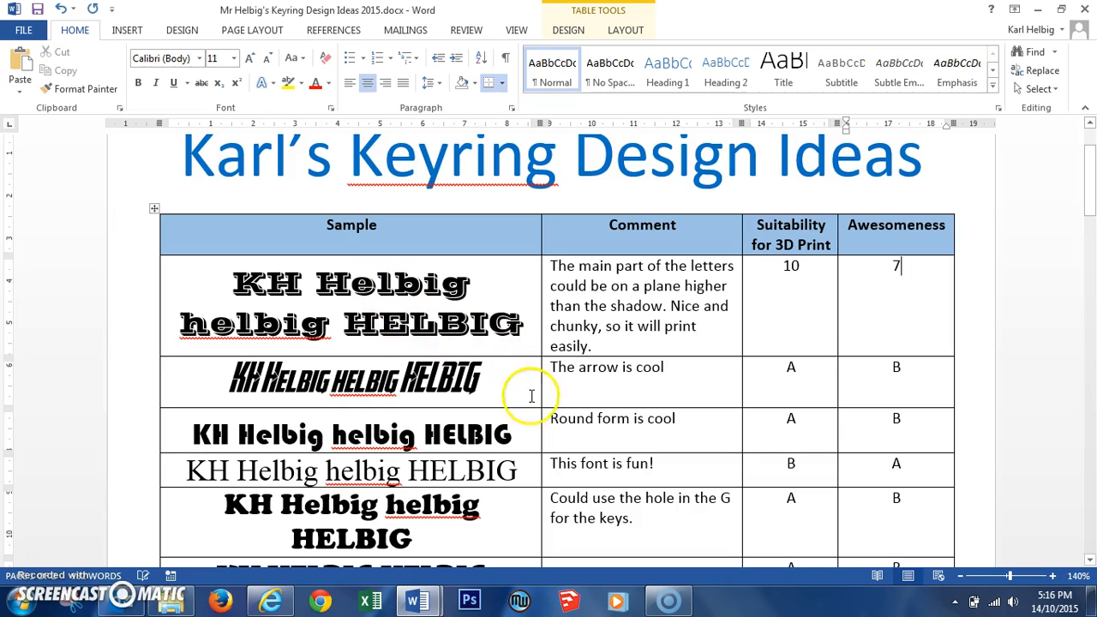
# Step: Extend the second sample's comment to "The arrow is cool. Perhaps I could use the arrow as an extra graphic feature."
pyautogui.doubleClick(786, 375)
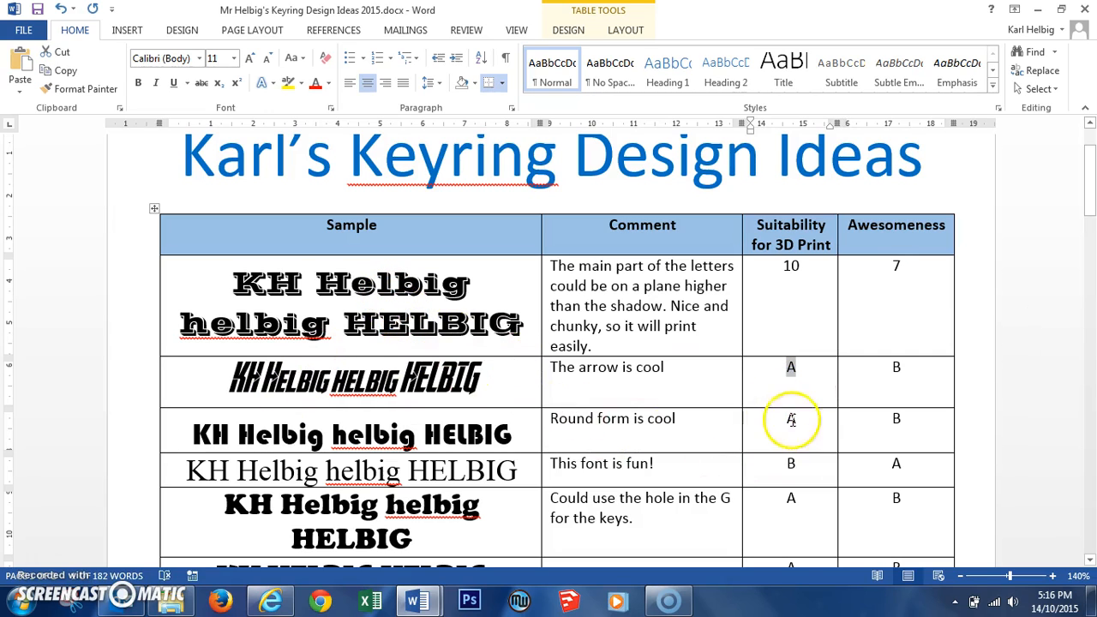
pyautogui.moveTo(229, 367); pyautogui.dragTo(506, 391)
pyautogui.click(595, 400)
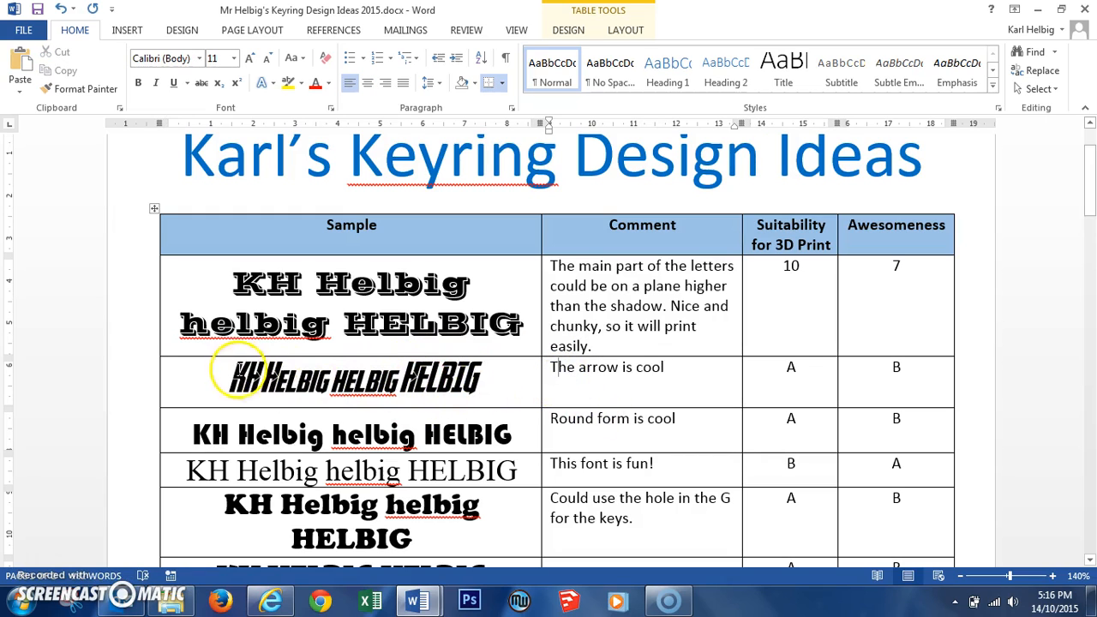
pyautogui.click(674, 367)
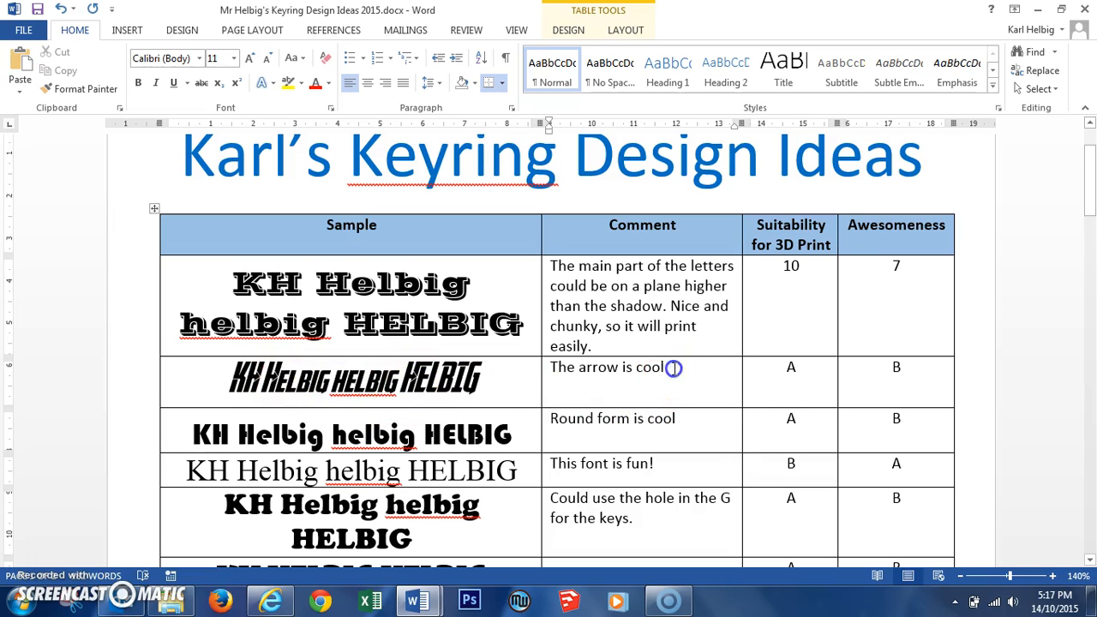
pyautogui.write('Perhaps I')
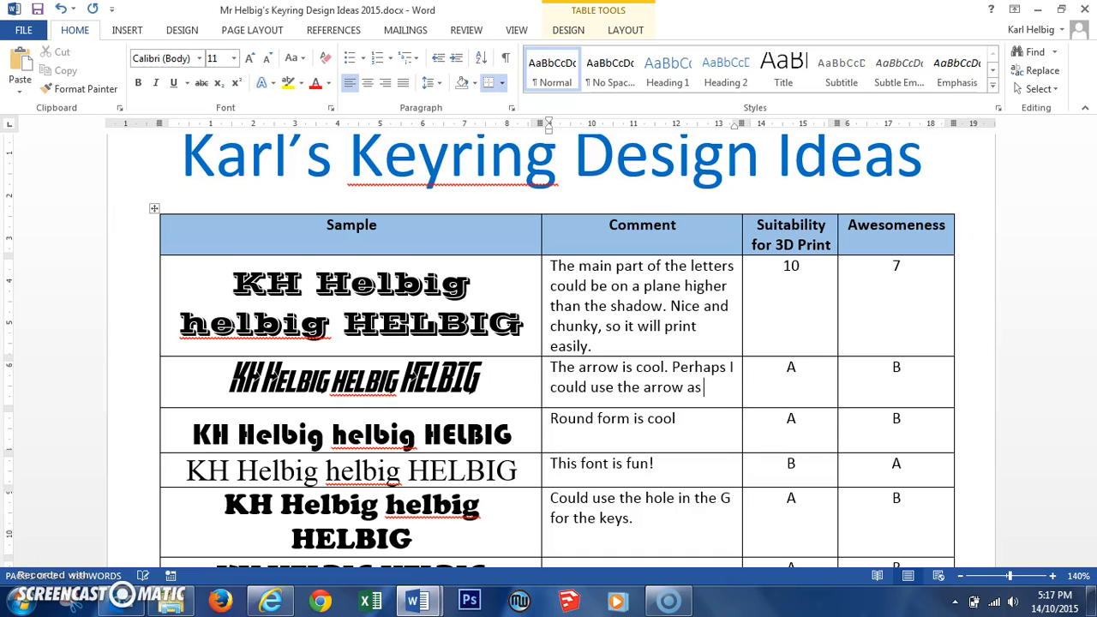
pyautogui.write('extra graphic feature.')
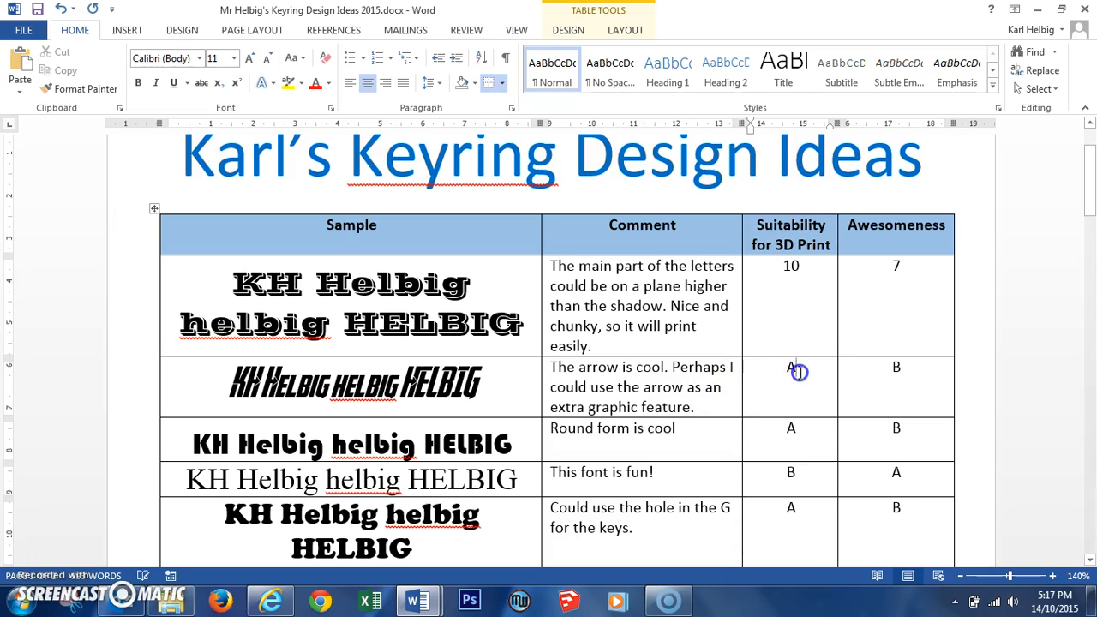
# Step: Rate the second font sample 9 for 3D-print suitability and 8 for awesomeness
pyautogui.doubleClick(792, 370)
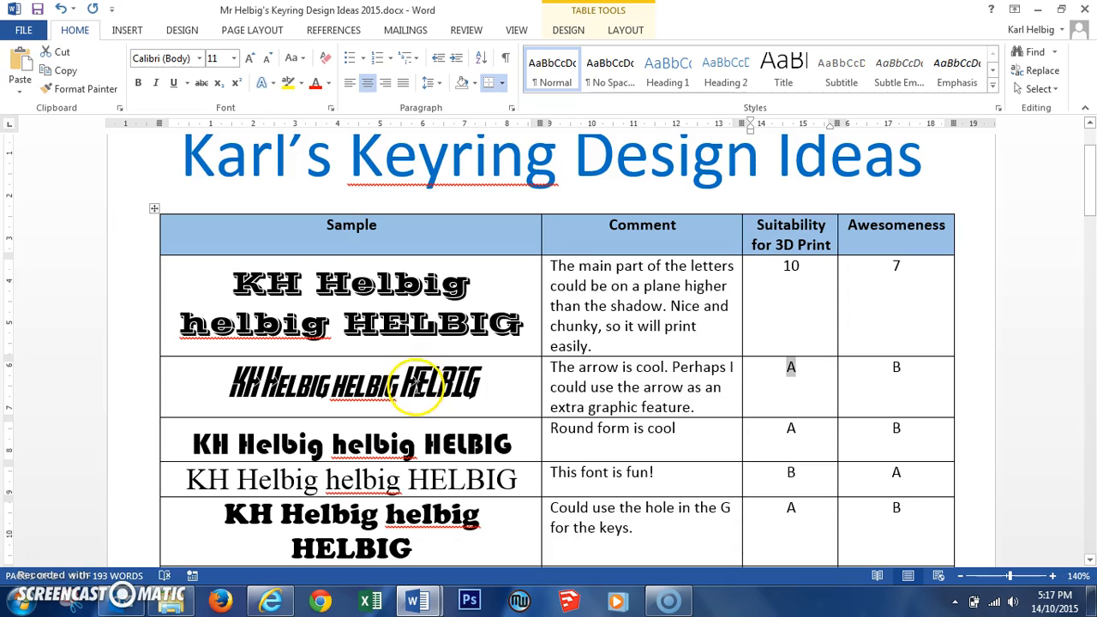
pyautogui.write('9')
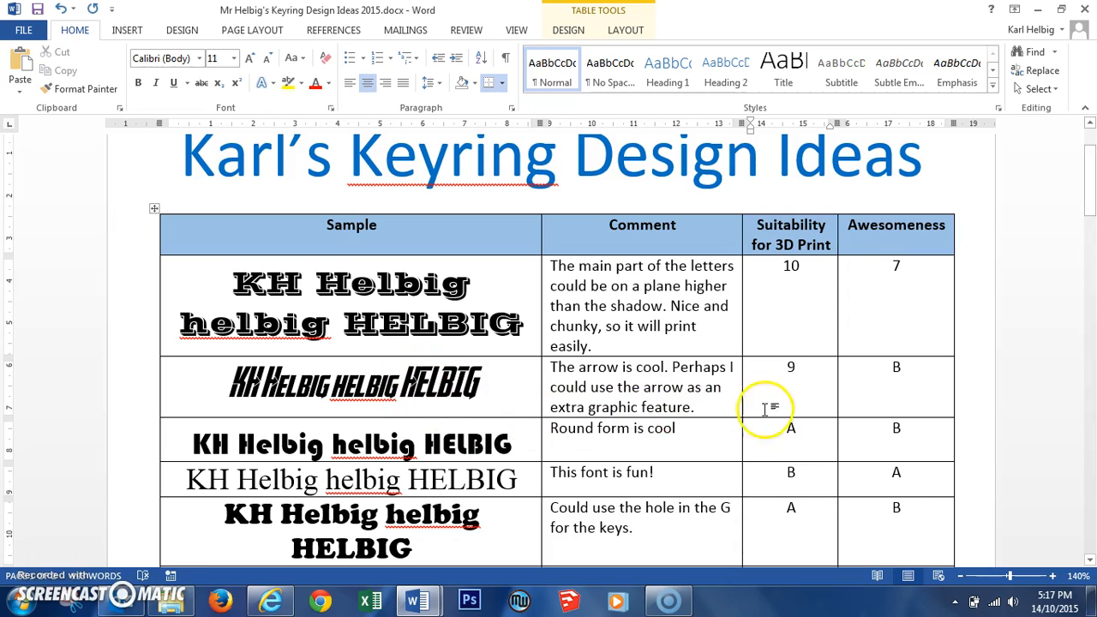
pyautogui.doubleClick(885, 371)
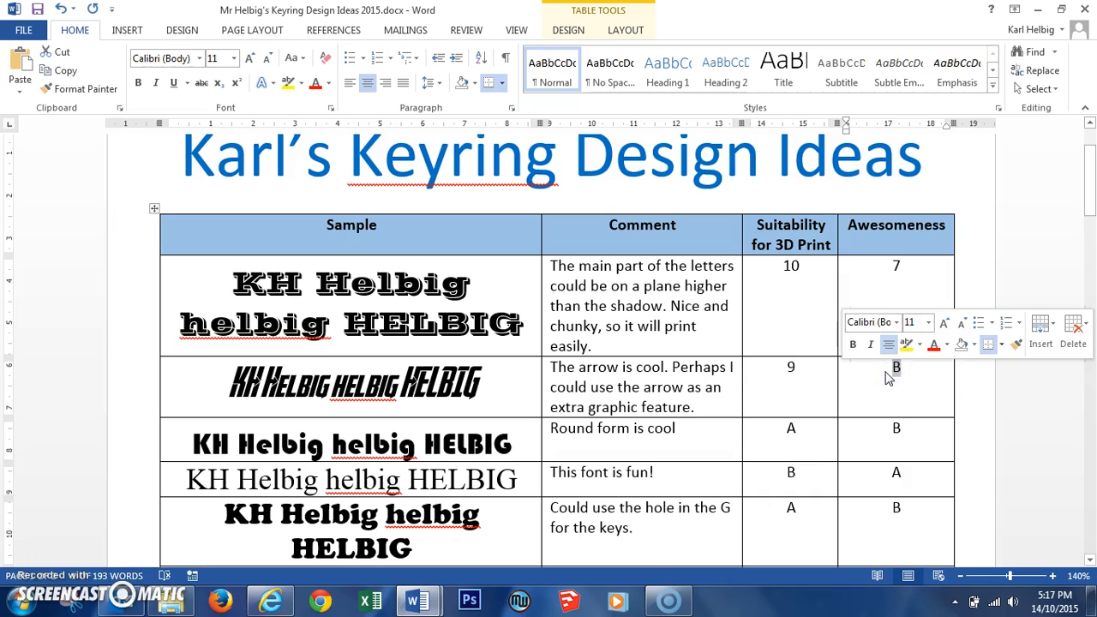
pyautogui.write('8')
pyautogui.click(892, 394)
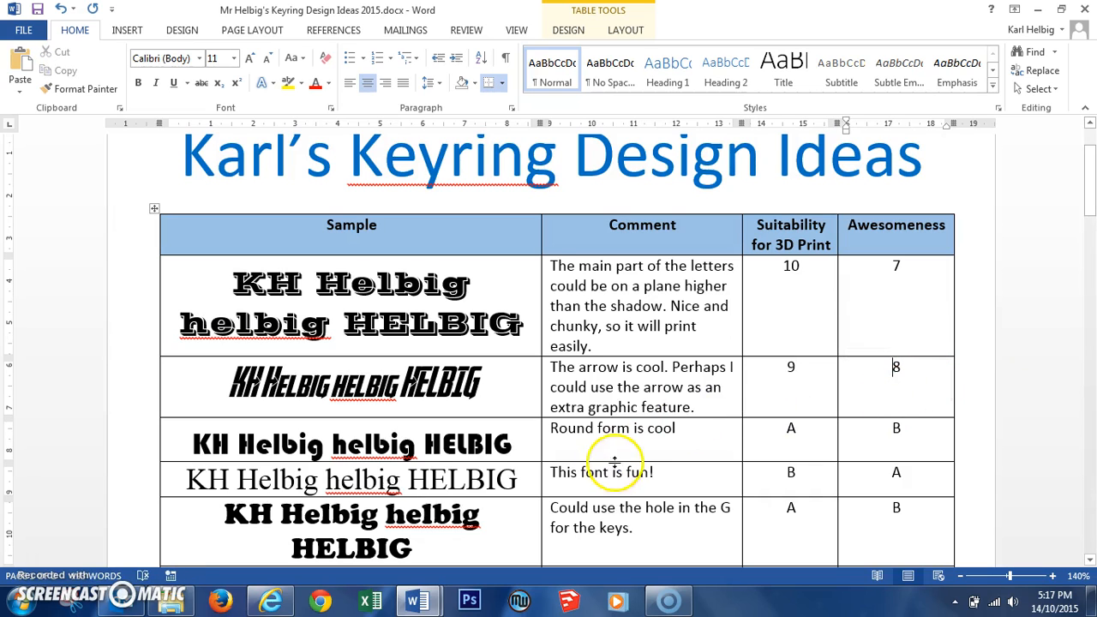
# Step: Review the ratings of the first two samples against the remaining rows of the table
pyautogui.click(511, 446)
pyautogui.scroll(-2, 512, 447)
pyautogui.scroll(1, 511, 447)
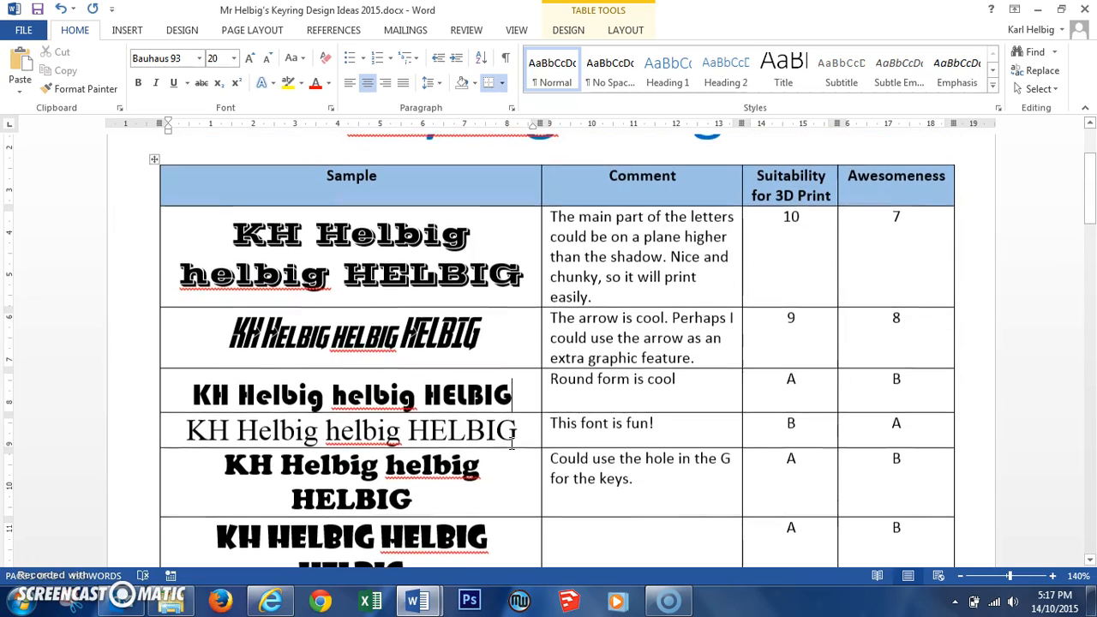
pyautogui.moveTo(847, 234); pyautogui.dragTo(858, 235)
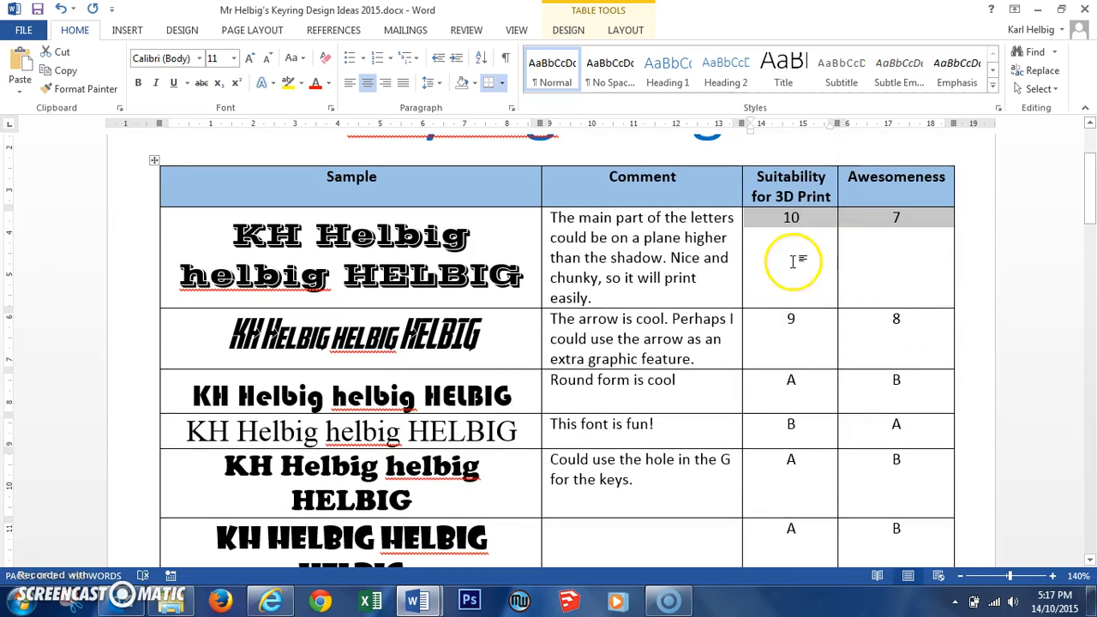
pyautogui.moveTo(804, 328); pyautogui.dragTo(850, 330)
pyautogui.click(493, 342)
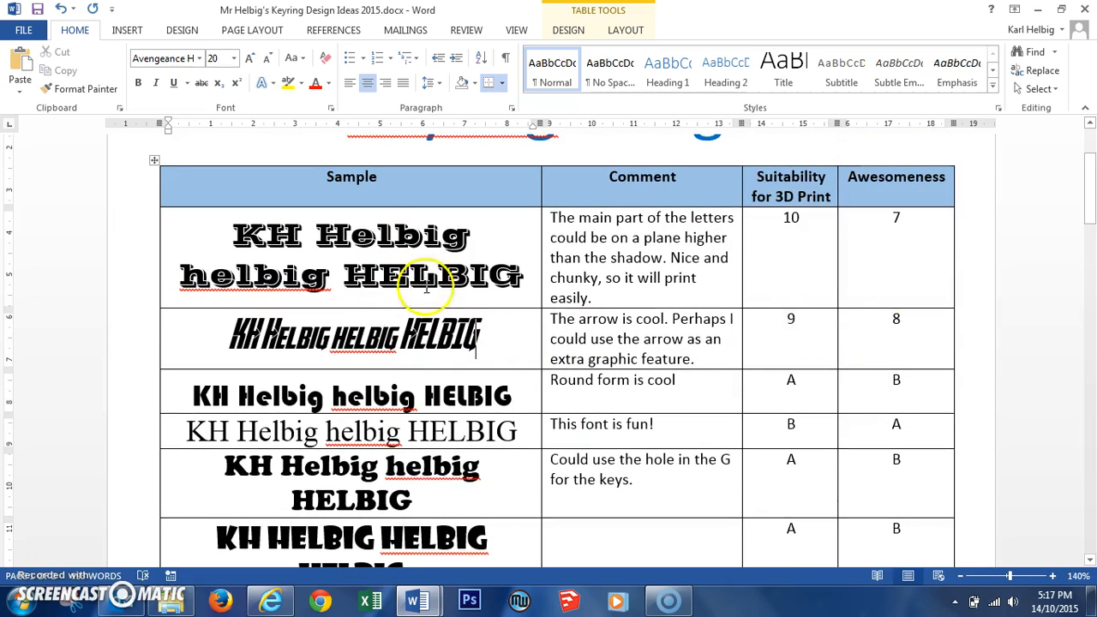
pyautogui.click(436, 397)
pyautogui.scroll(-5, 435, 397)
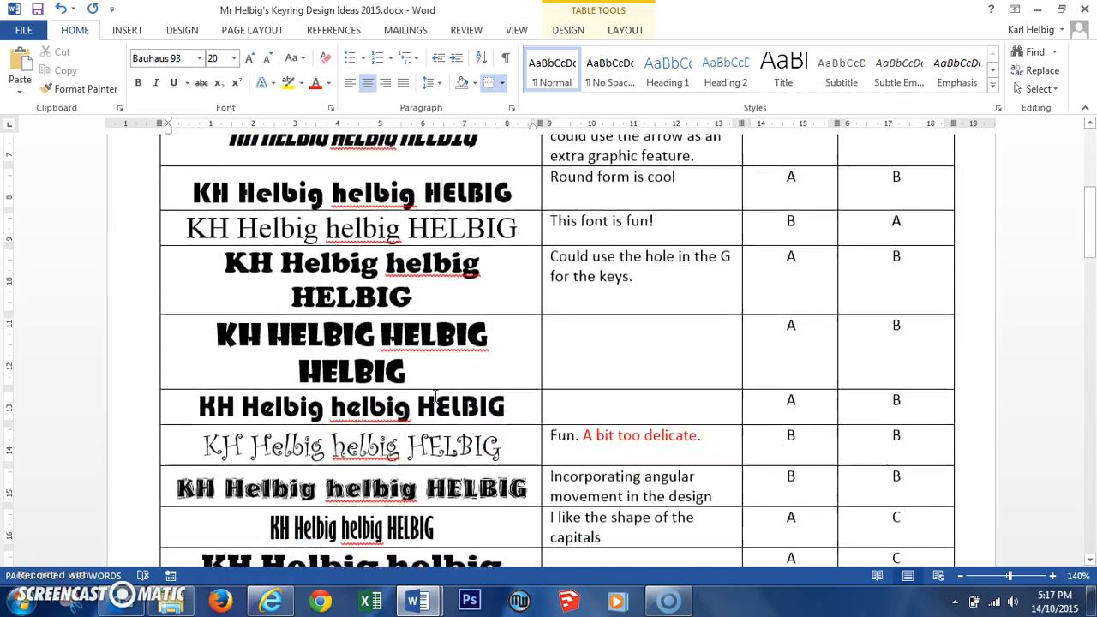
pyautogui.scroll(5, 435, 394)
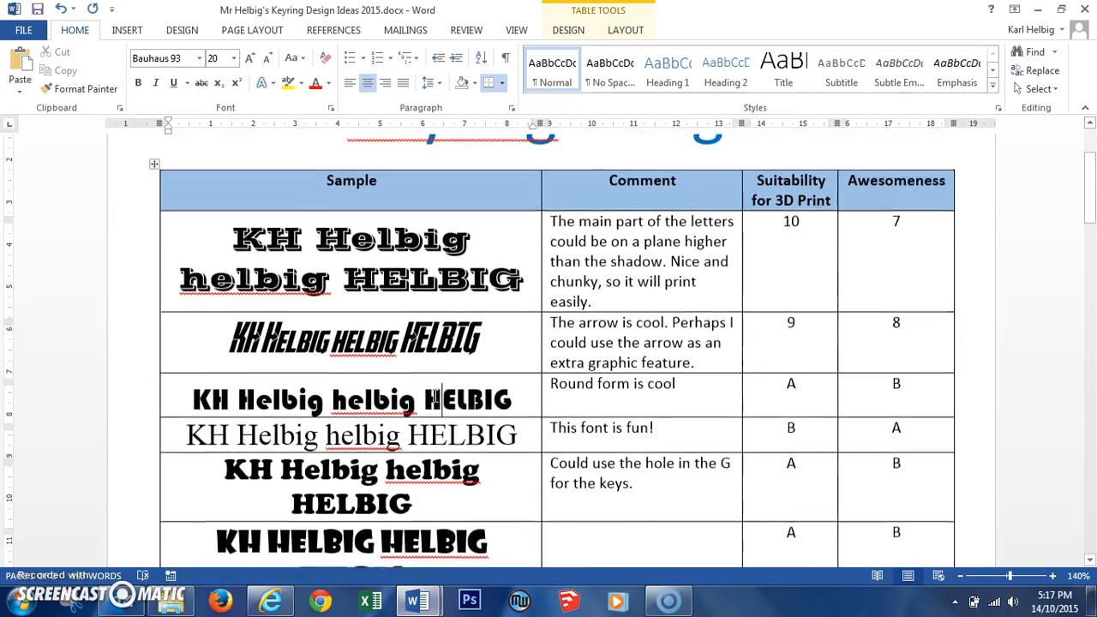
# Step: Check the font used by the first sample, look through the available fonts and inspect the sample's lettering
pyautogui.click(282, 272)
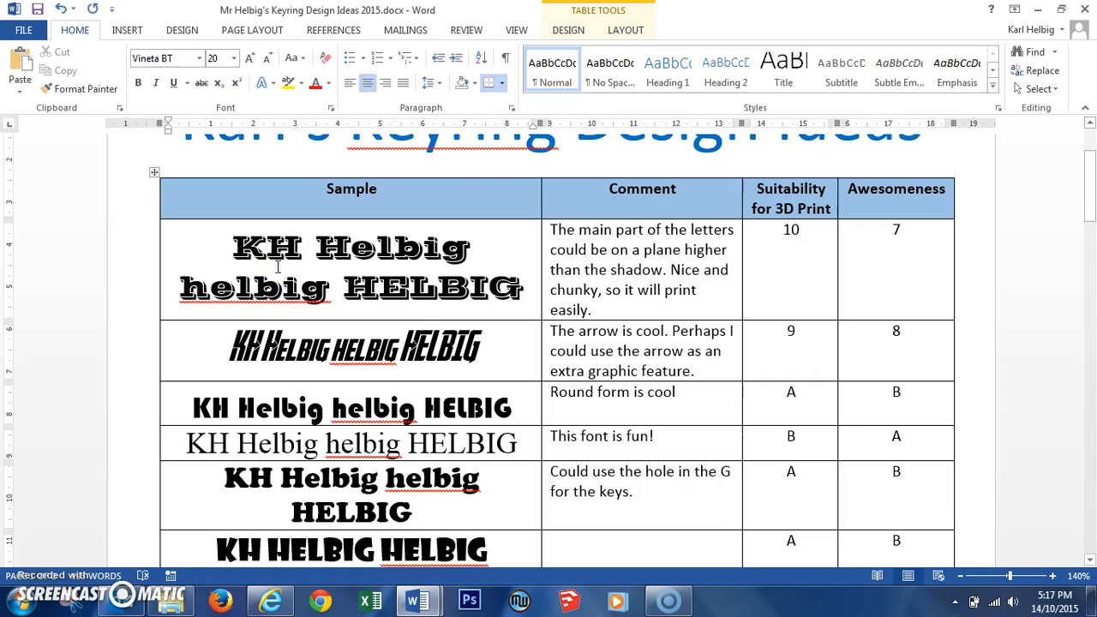
pyautogui.click(199, 59)
pyautogui.click(216, 172)
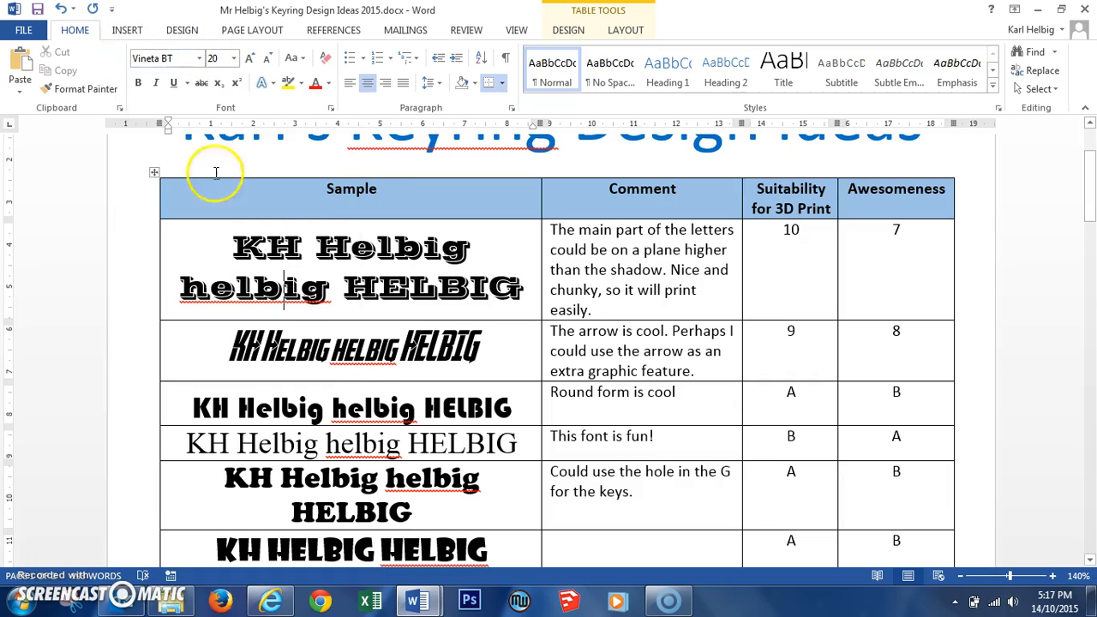
pyautogui.scroll(-1, 387, 247)
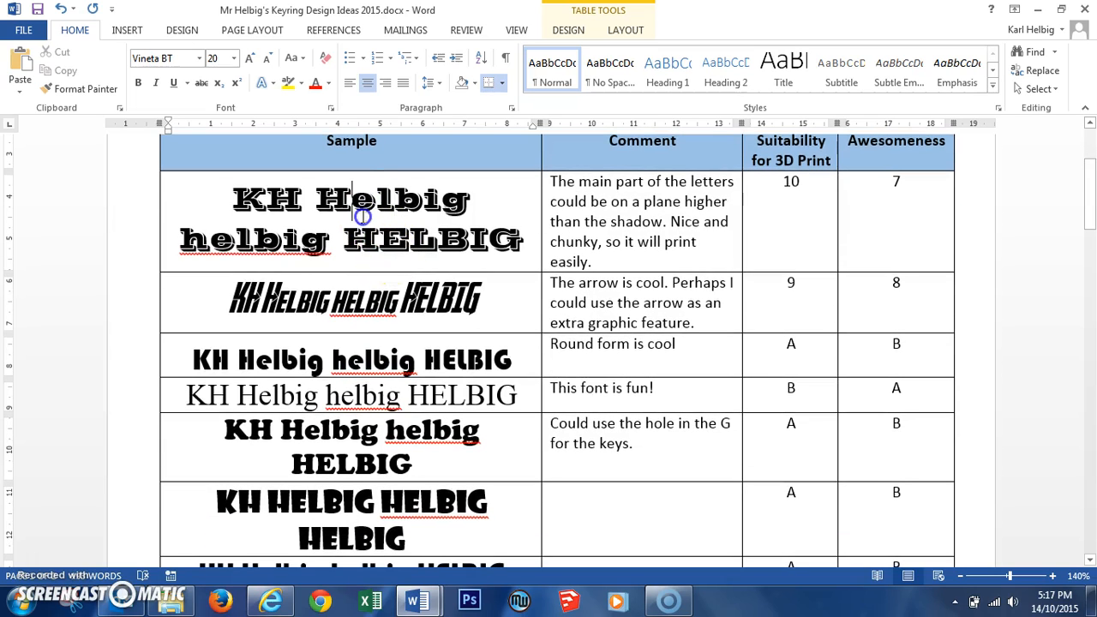
pyautogui.doubleClick(273, 202)
pyautogui.moveTo(272, 202); pyautogui.dragTo(386, 244)
pyautogui.click(386, 244)
# Step: Go to the GRAPHIC ELEMENTS heading below the table and place the cursor in its line
pyautogui.scroll(2, 296, 231)
pyautogui.scroll(-2, 295, 232)
pyautogui.scroll(-7, 299, 229)
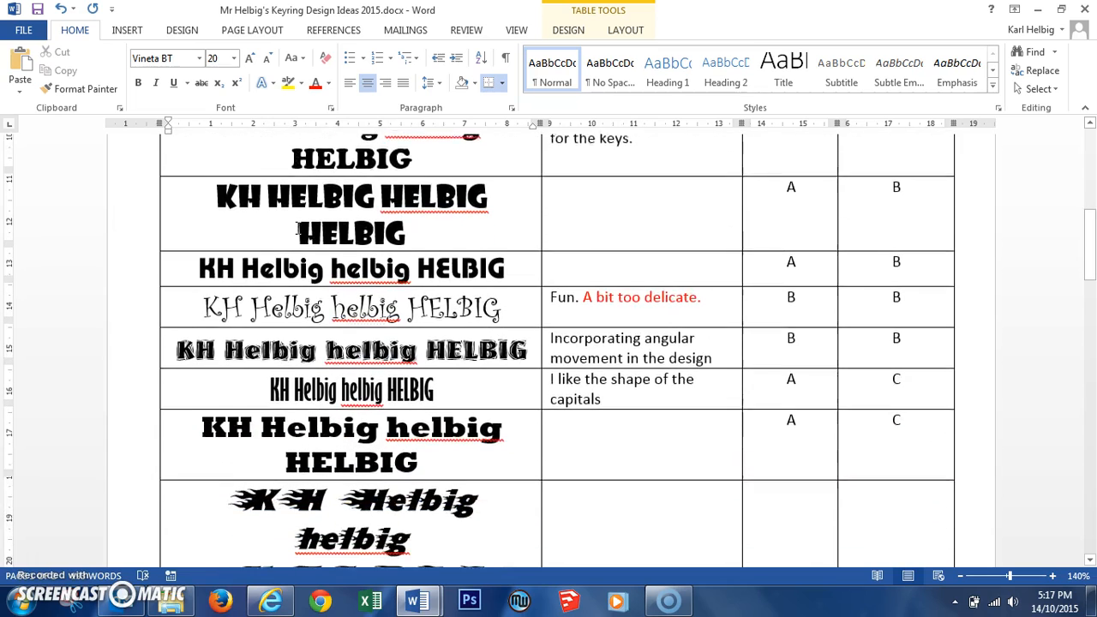
pyautogui.scroll(-5, 275, 300)
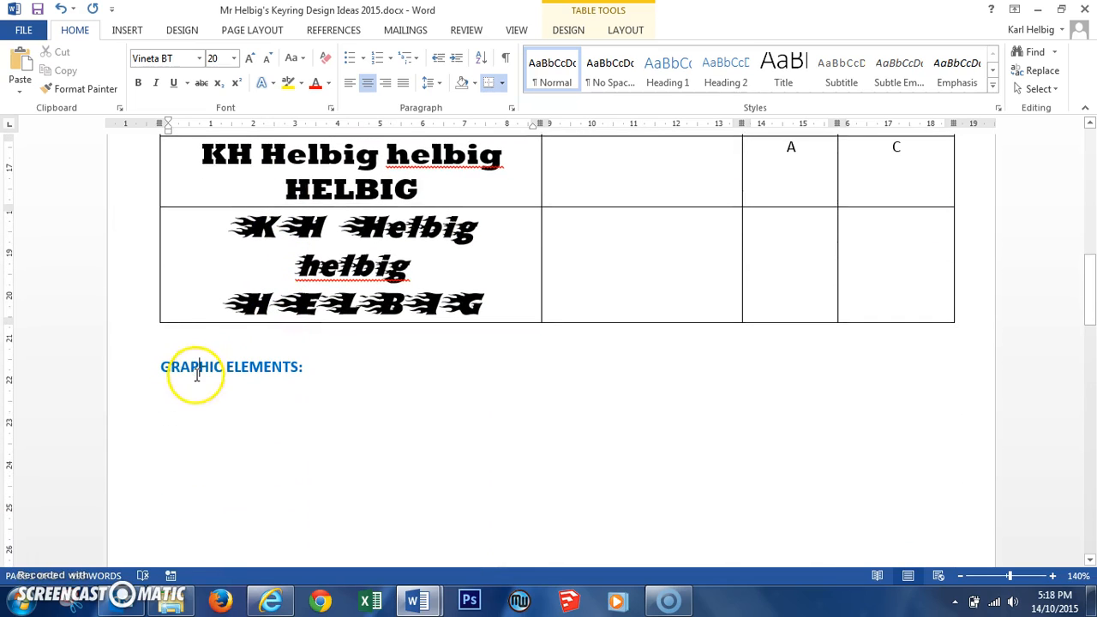
pyautogui.click(198, 370)
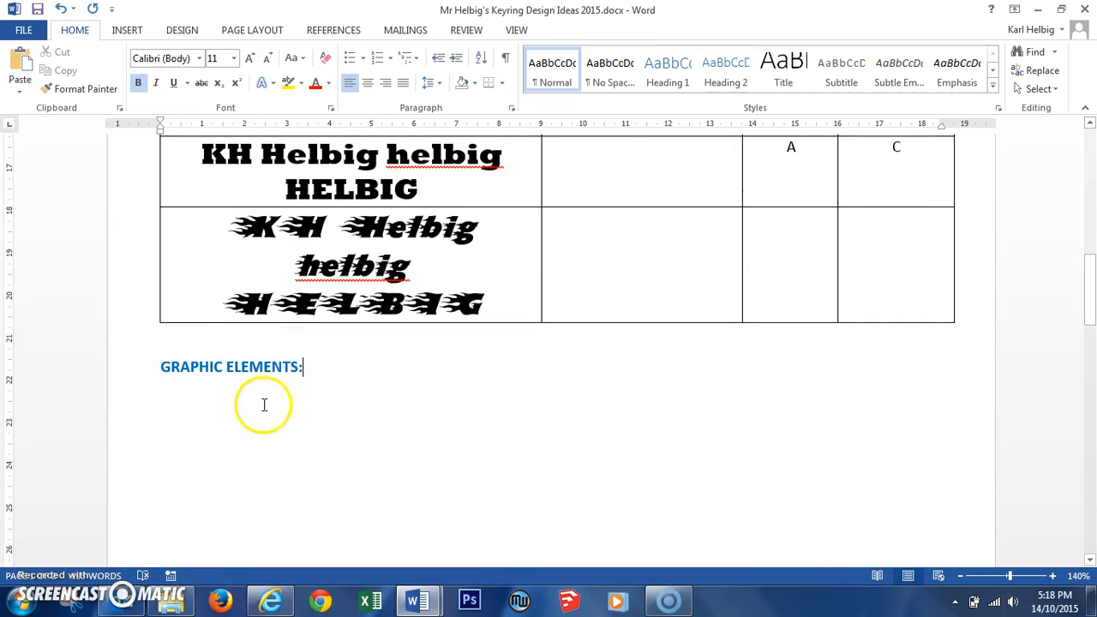
# Step: Switch to Internet Explorer and browse the clip-art image results for graphic elements
pyautogui.click(271, 600)
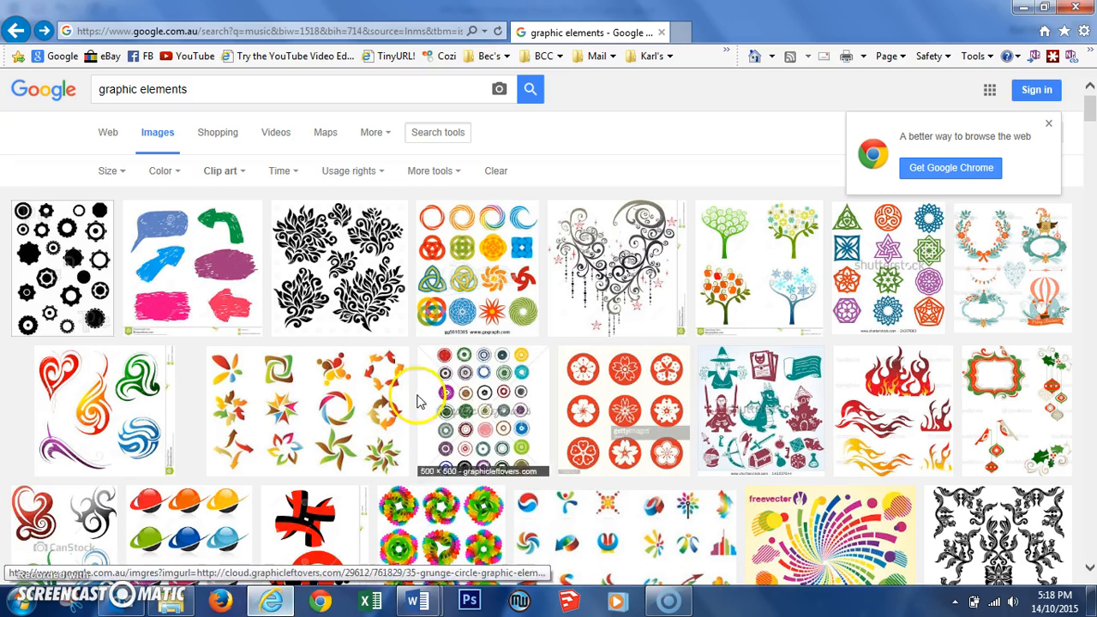
pyautogui.scroll(-3, 634, 390)
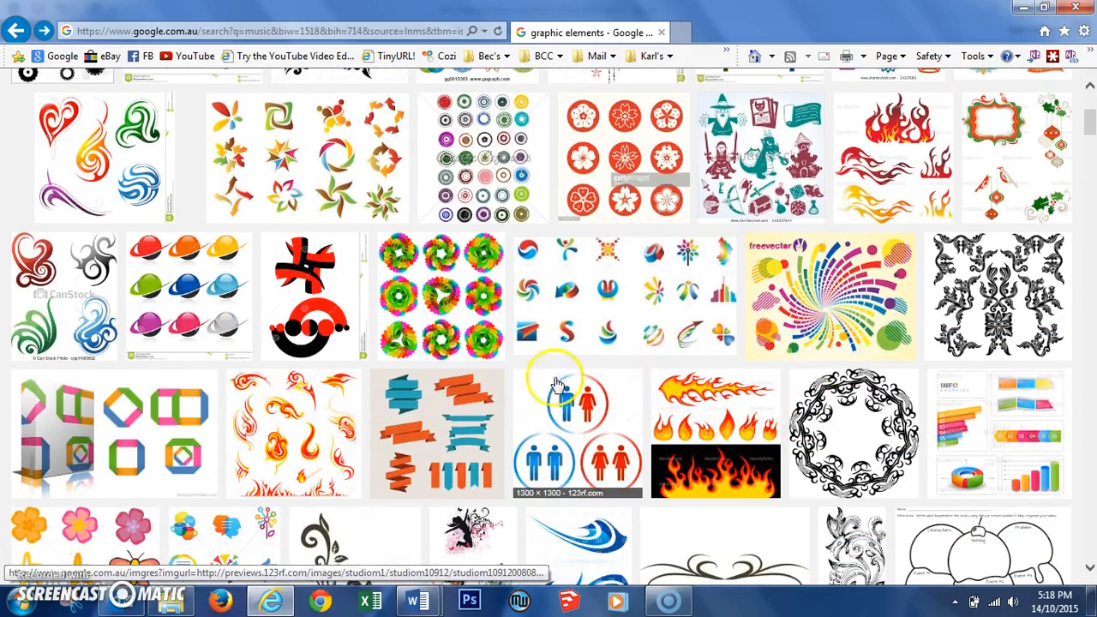
pyautogui.scroll(1, 290, 428)
pyautogui.scroll(2, 290, 428)
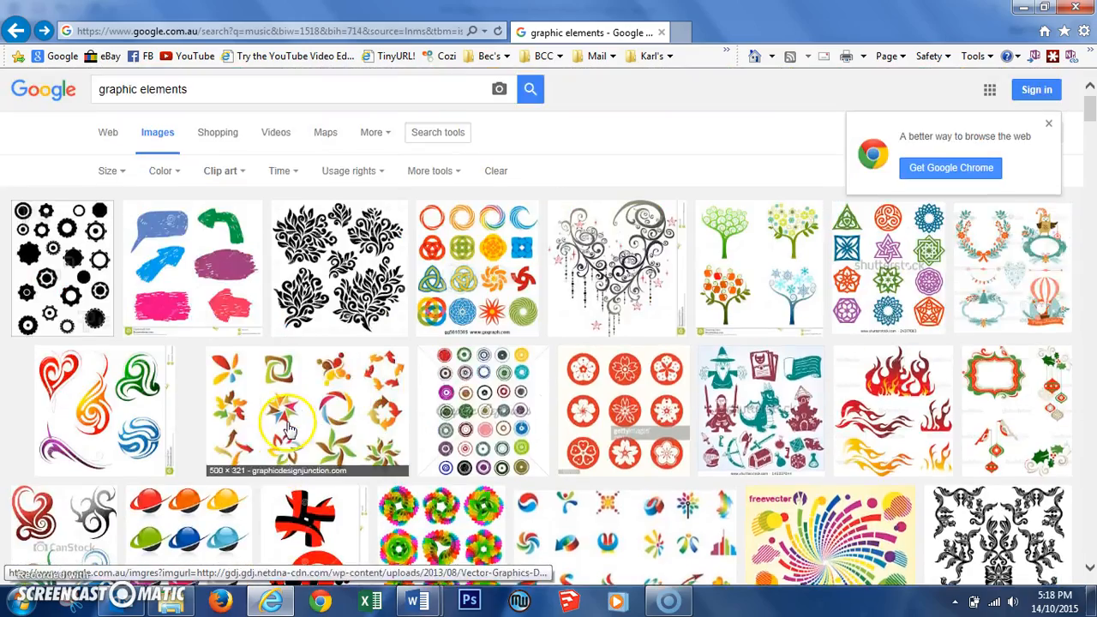
# Step: Search Google Images for "music" and look through the results
pyautogui.moveTo(238, 91); pyautogui.dragTo(100, 86)
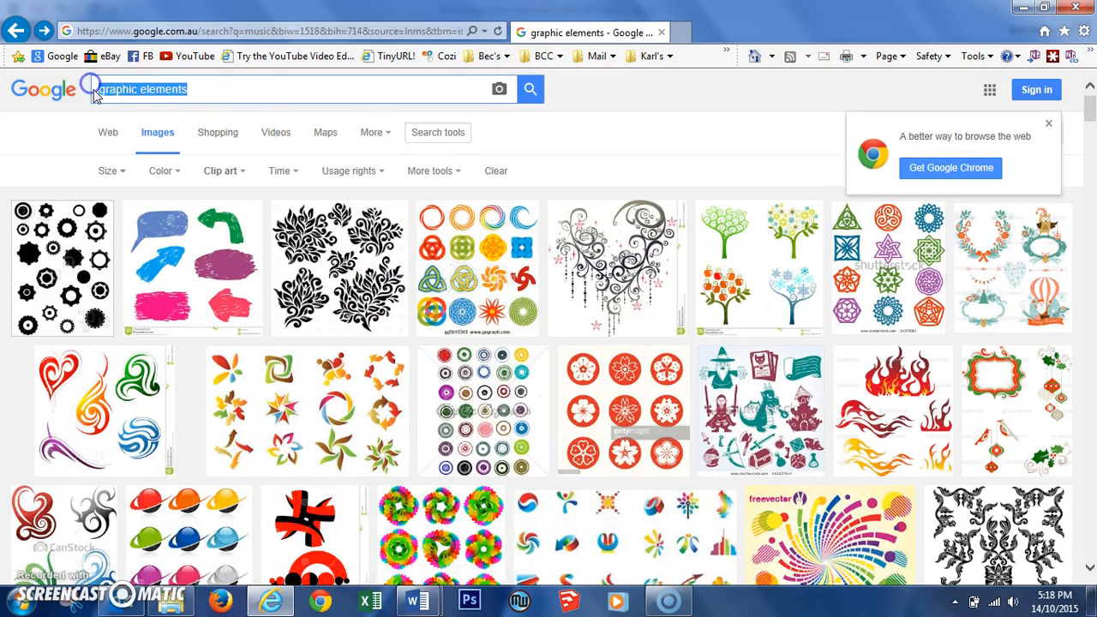
pyautogui.write('music')
pyautogui.press('Return')
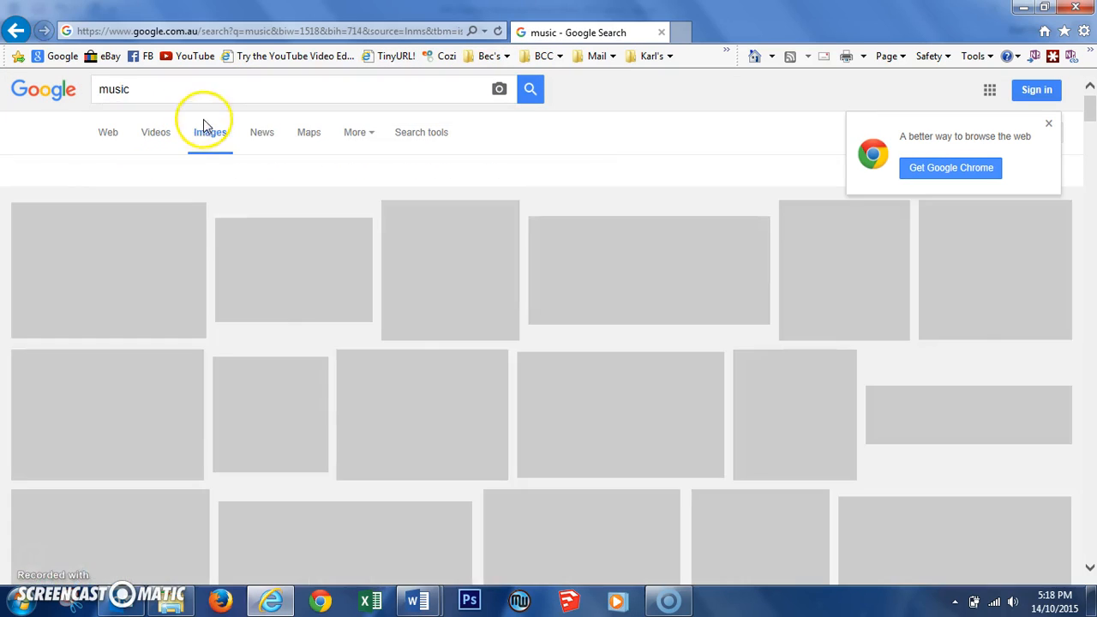
pyautogui.scroll(-2, 428, 270)
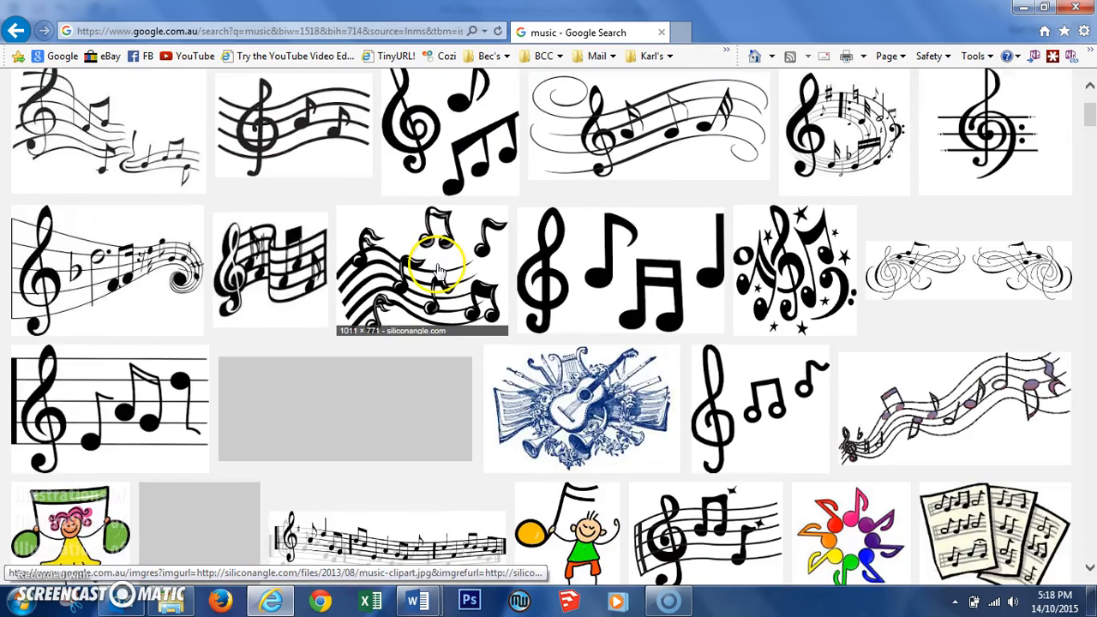
# Step: Search Google Images for "flower" and look through the results
pyautogui.scroll(2, 436, 271)
pyautogui.moveTo(133, 94); pyautogui.dragTo(85, 104)
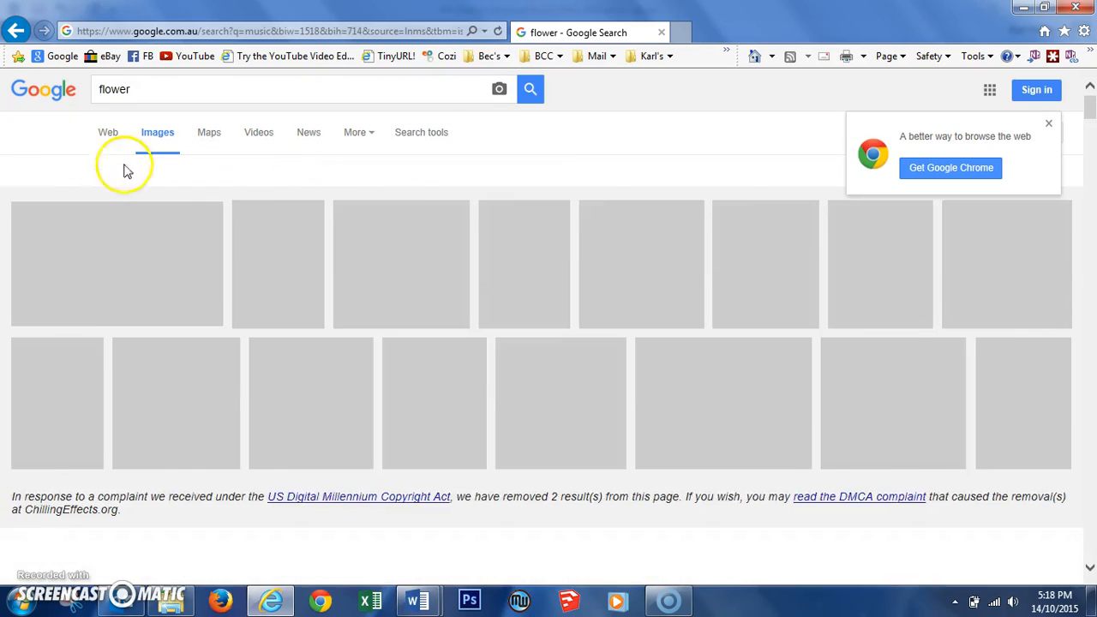
pyautogui.scroll(-3, 465, 289)
pyautogui.scroll(-2, 471, 285)
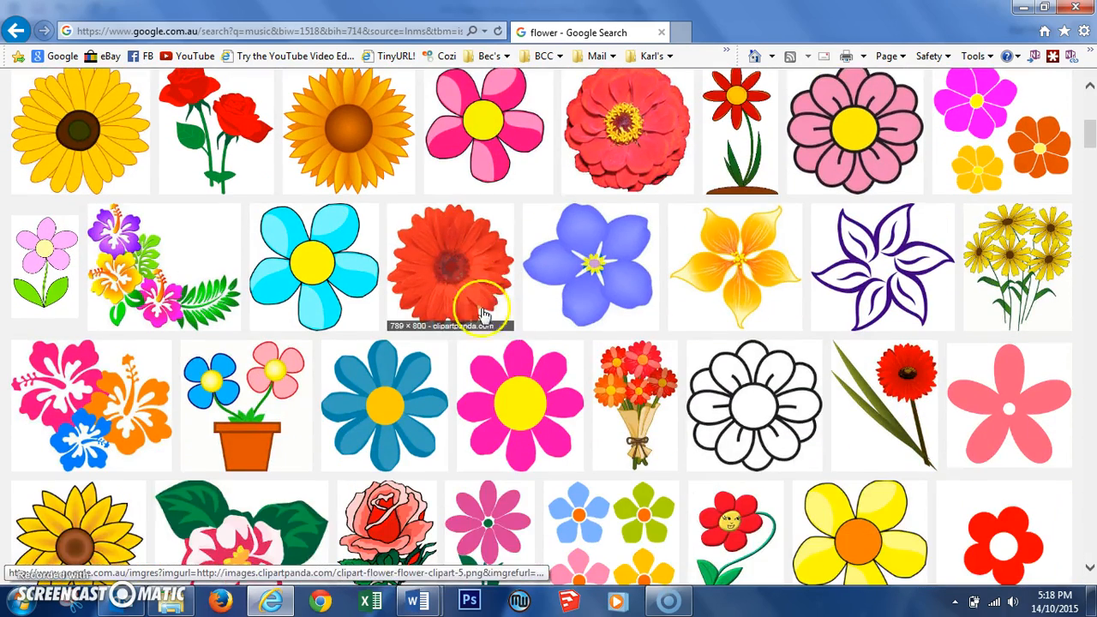
# Step: Search Google Images for "heart"
pyautogui.scroll(5, 639, 377)
pyautogui.moveTo(164, 93); pyautogui.dragTo(60, 96)
pyautogui.write('heart')
pyautogui.press('Return')
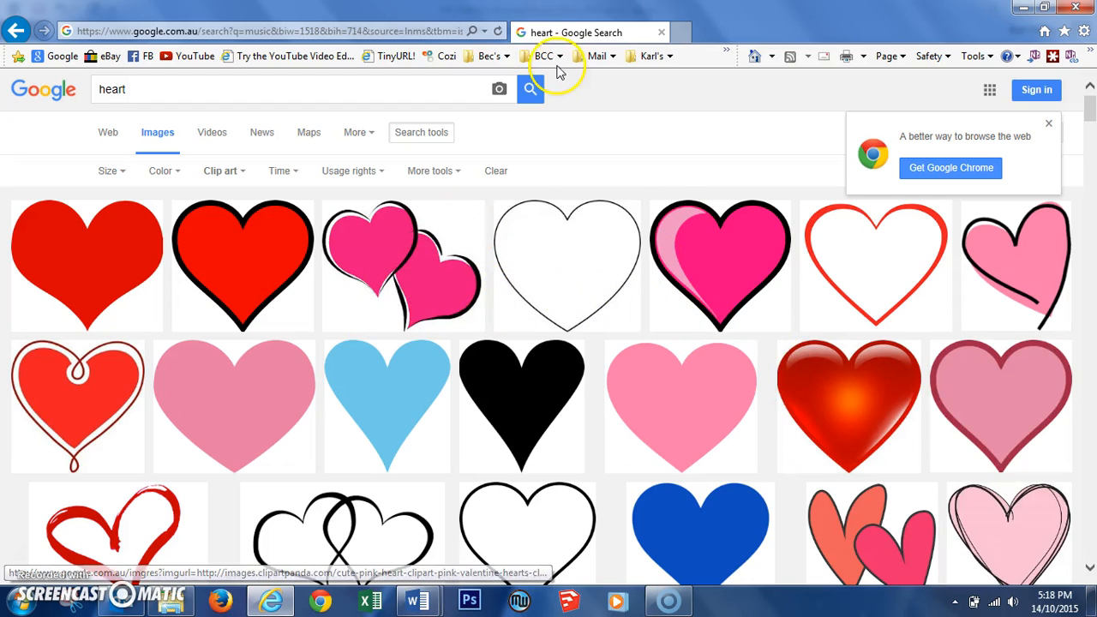
# Step: Return to the "graphic elements" image results and open the tribal art picture at full size
pyautogui.click(16, 31)
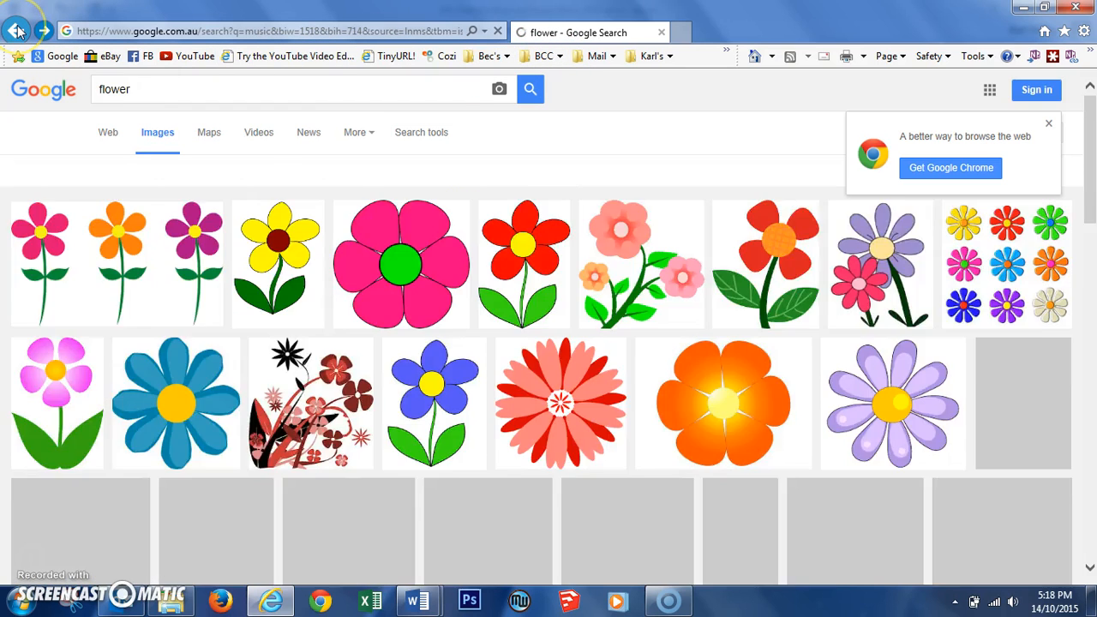
pyautogui.click(16, 31)
pyautogui.click(17, 31)
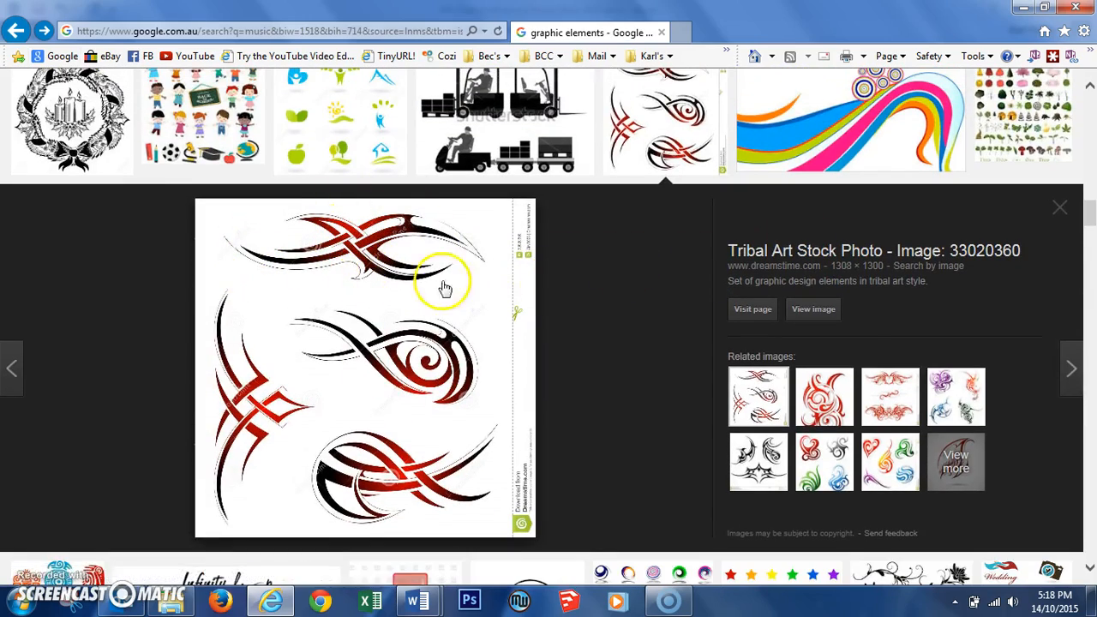
pyautogui.click(806, 309)
pyautogui.rightClick(217, 208)
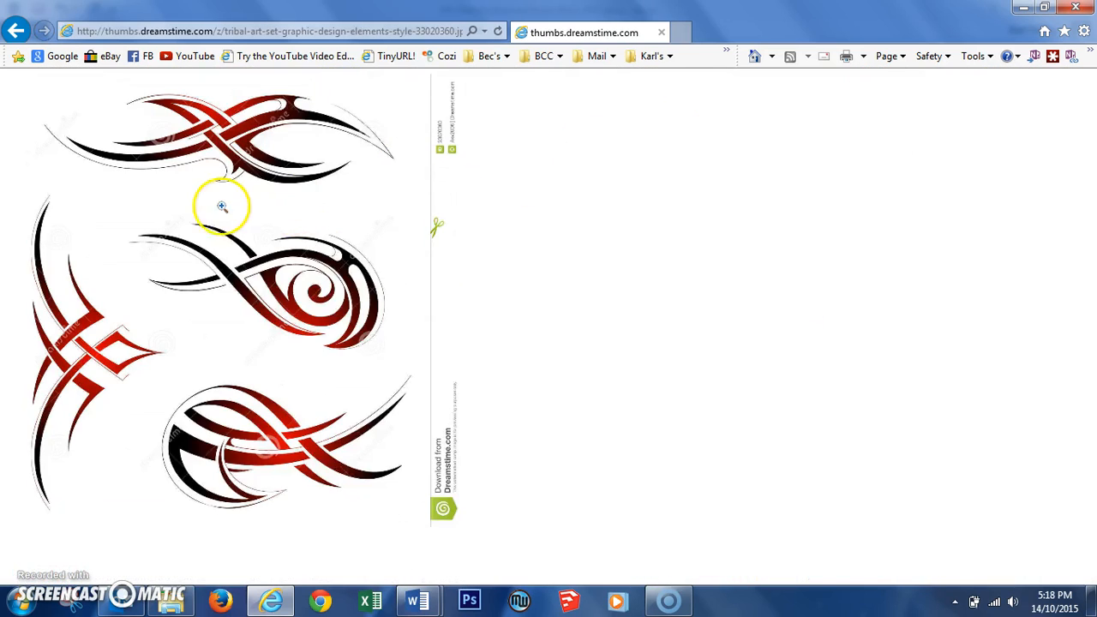
pyautogui.click(237, 194)
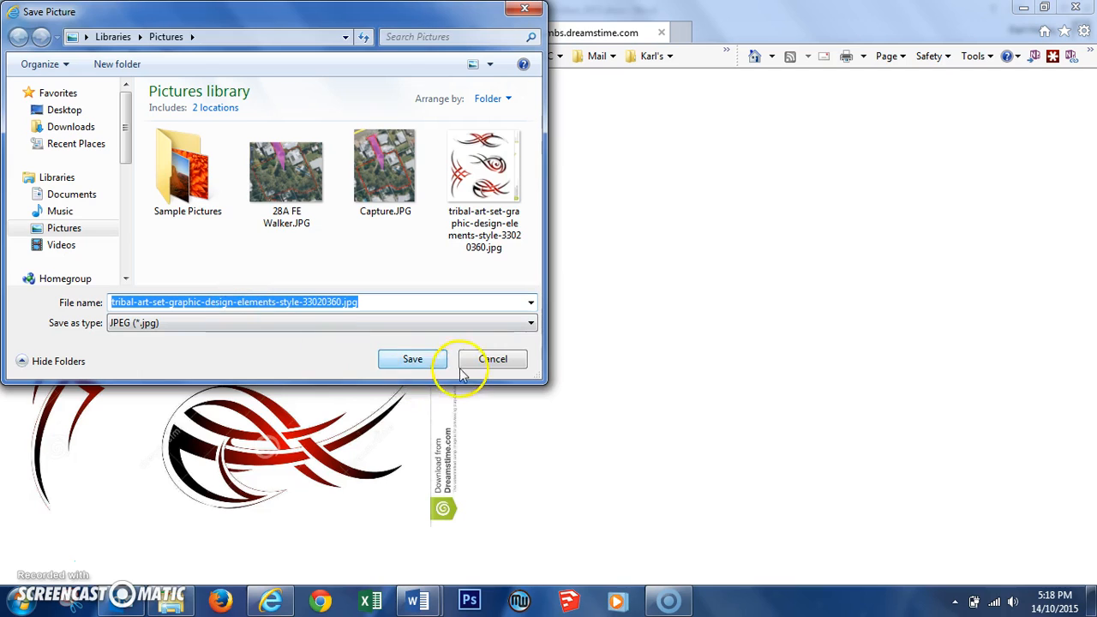
pyautogui.click(490, 360)
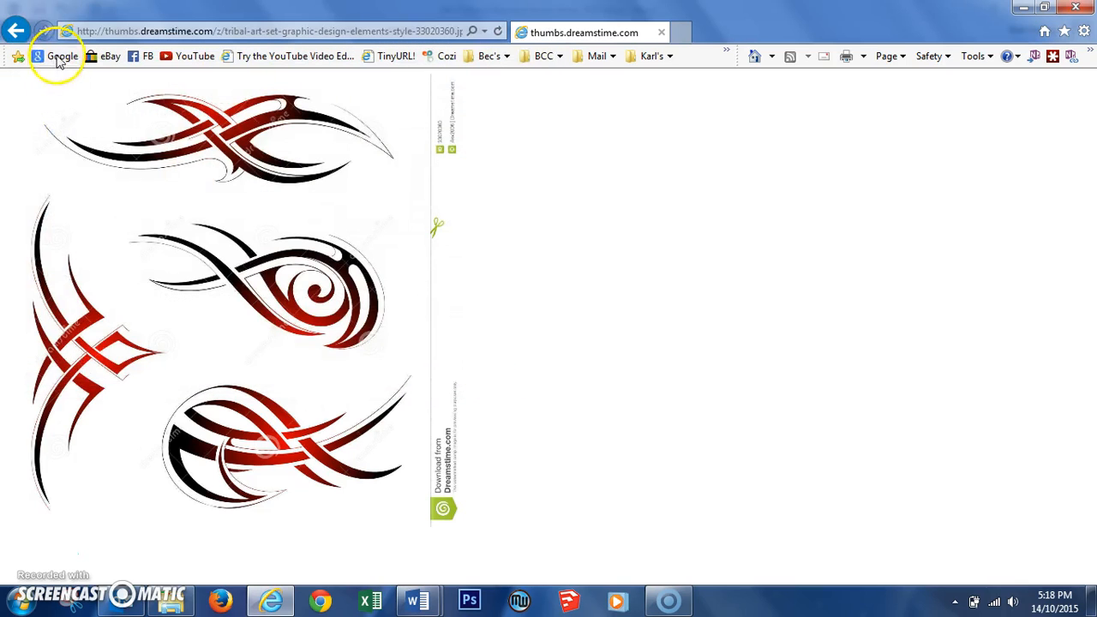
pyautogui.rightClick(147, 199)
pyautogui.click(550, 312)
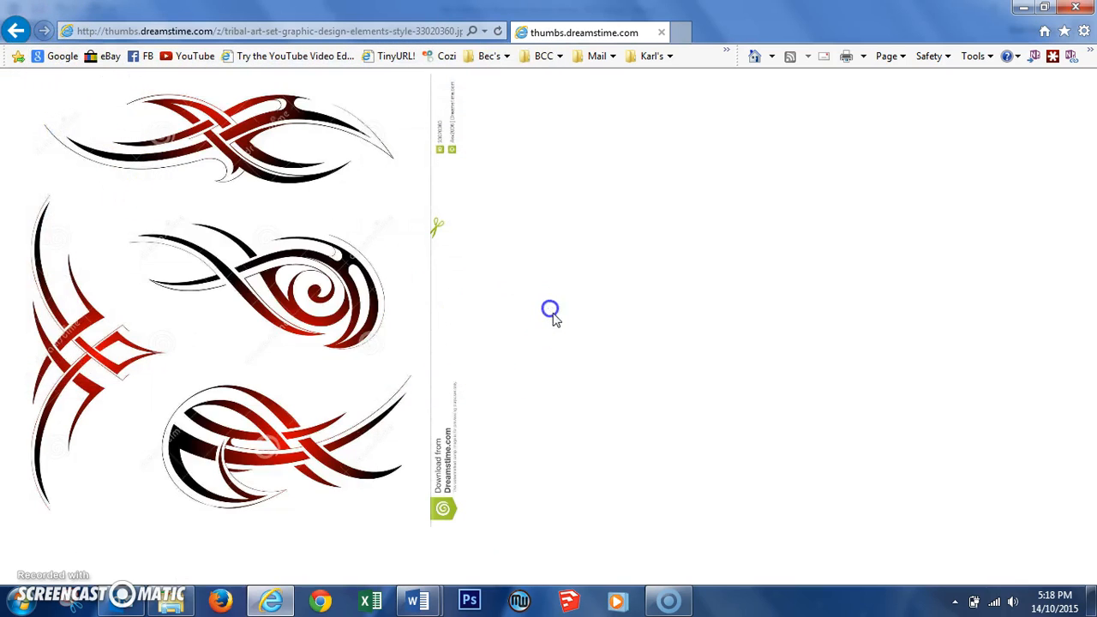
# Step: Switch to Windows Explorer and select the saved tribal-art-set image in the Pictures library
pyautogui.click(172, 602)
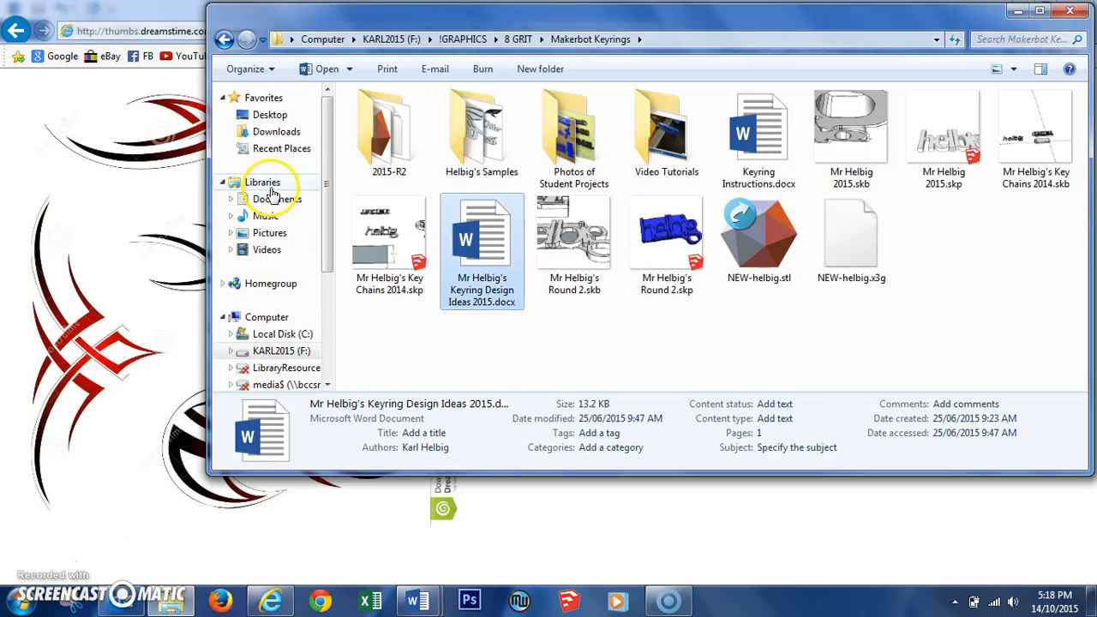
pyautogui.click(269, 230)
pyautogui.click(703, 212)
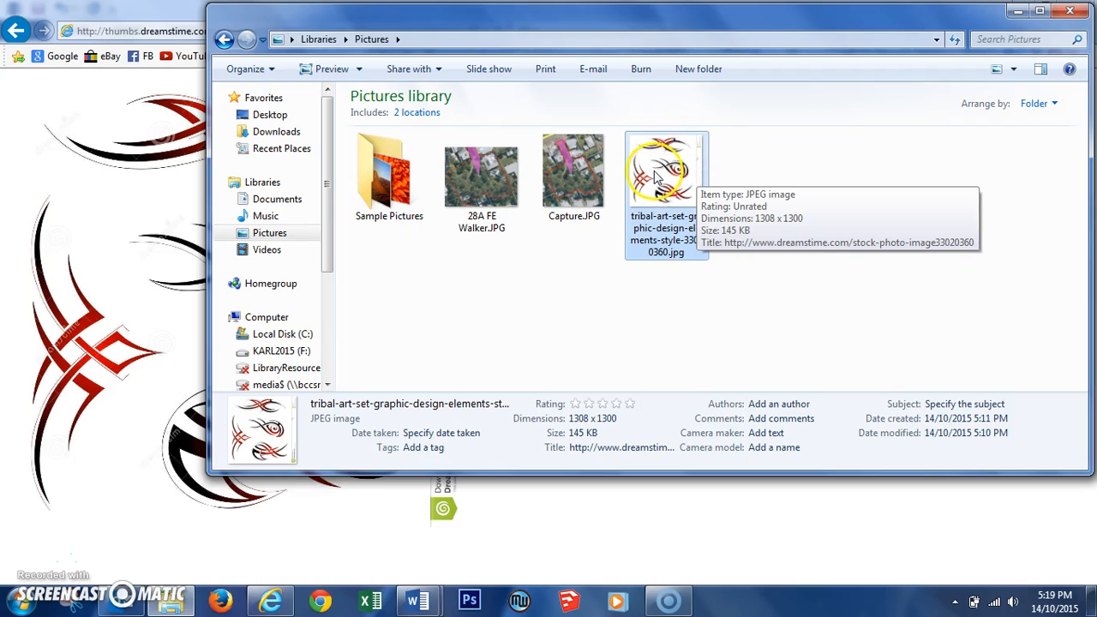
# Step: Set the Keyring Design Ideas Word document beside Explorer, insert the tribal art image under GRAPHIC ELEMENTS, and maximize the document
pyautogui.moveTo(416, 600)
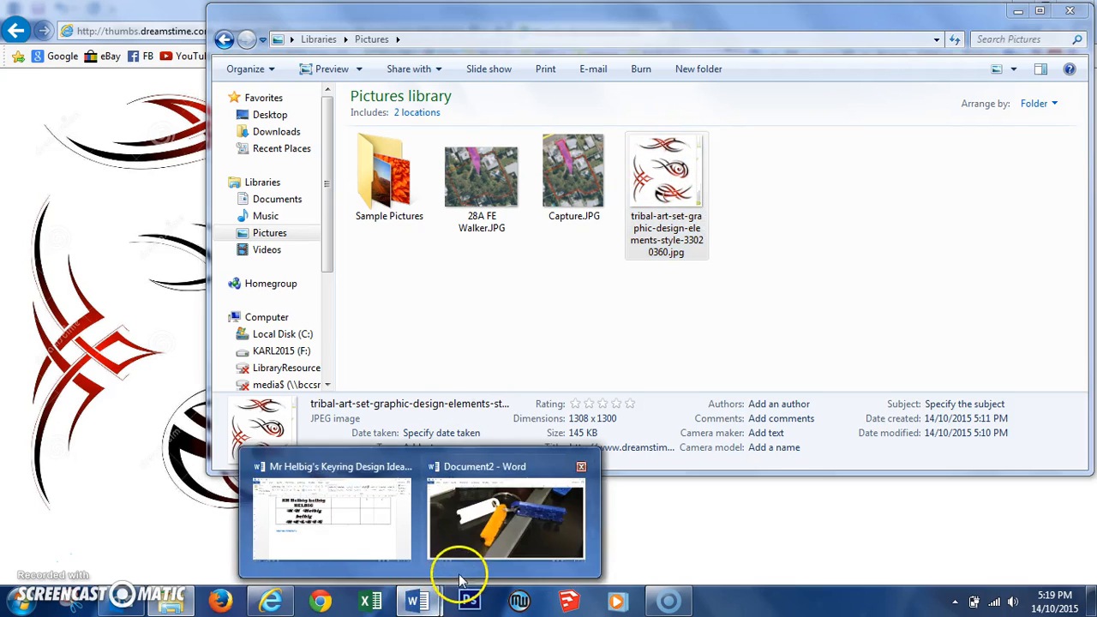
pyautogui.click(357, 535)
pyautogui.moveTo(568, 15); pyautogui.dragTo(0, 26)
pyautogui.moveTo(664, 176); pyautogui.dragTo(109, 421)
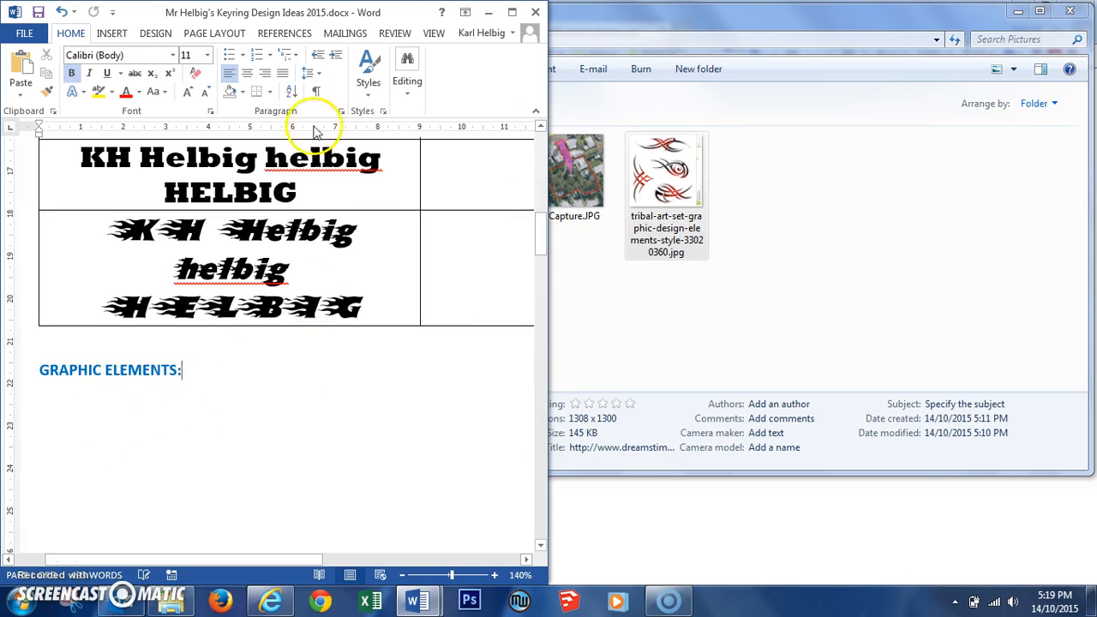
pyautogui.doubleClick(319, 11)
pyautogui.keyDown('ctrl'); pyautogui.scroll(-6, 527, 302); pyautogui.keyUp('ctrl')
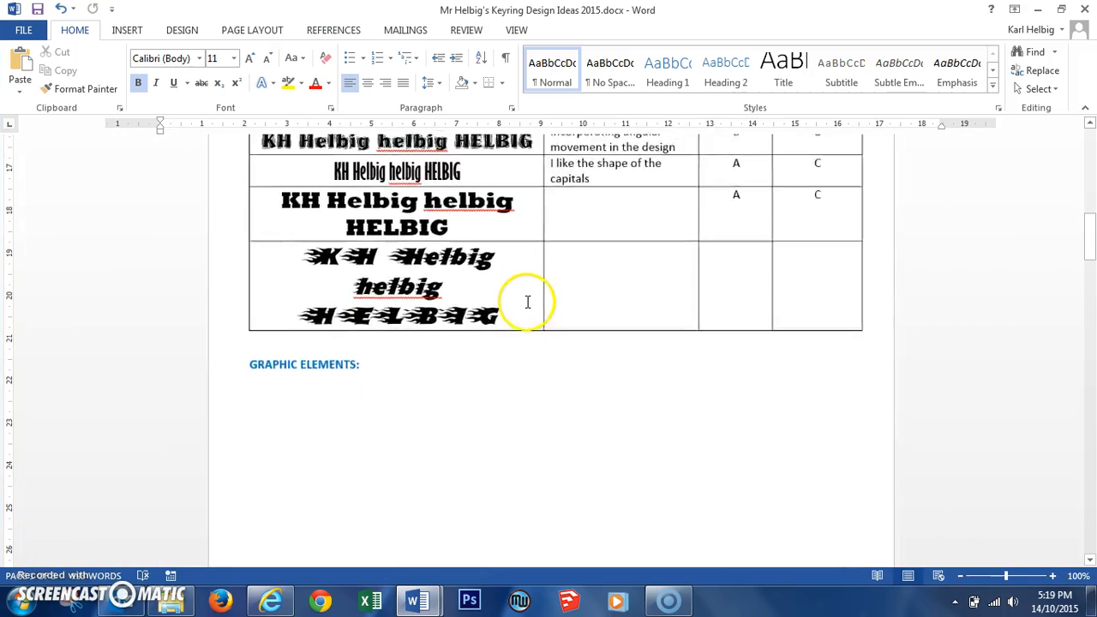
# Step: Start cropping the tribal art picture and cut off the watermark strip along its right edge
pyautogui.scroll(-3, 527, 302)
pyautogui.click(527, 302)
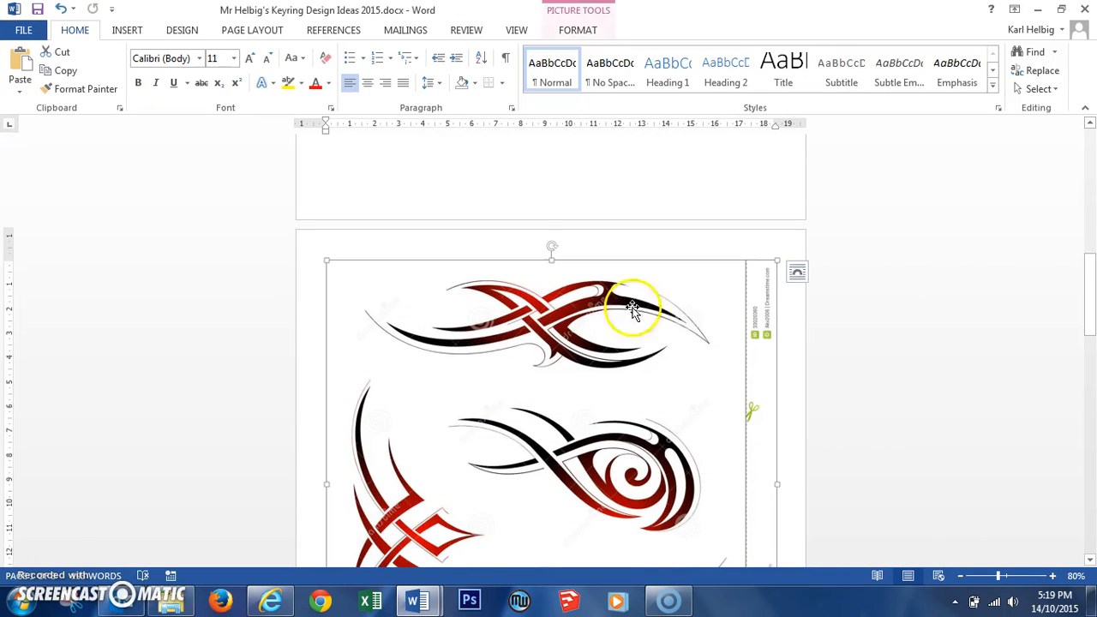
pyautogui.scroll(-3, 652, 297)
pyautogui.rightClick(558, 244)
pyautogui.click(637, 262)
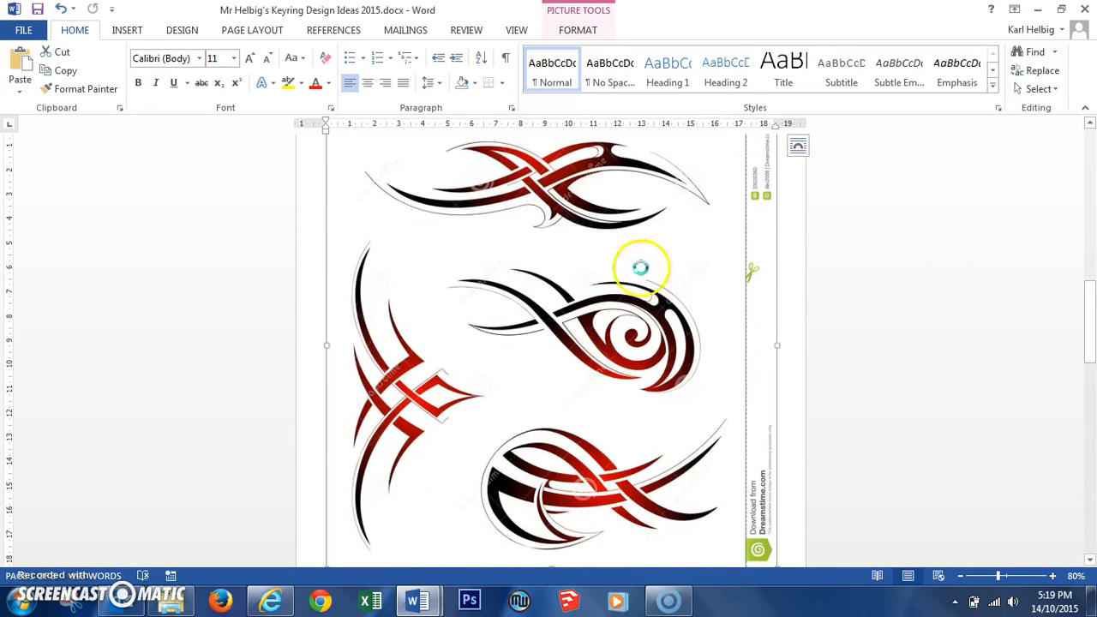
pyautogui.scroll(-3, 766, 326)
pyautogui.moveTo(769, 196); pyautogui.dragTo(738, 198)
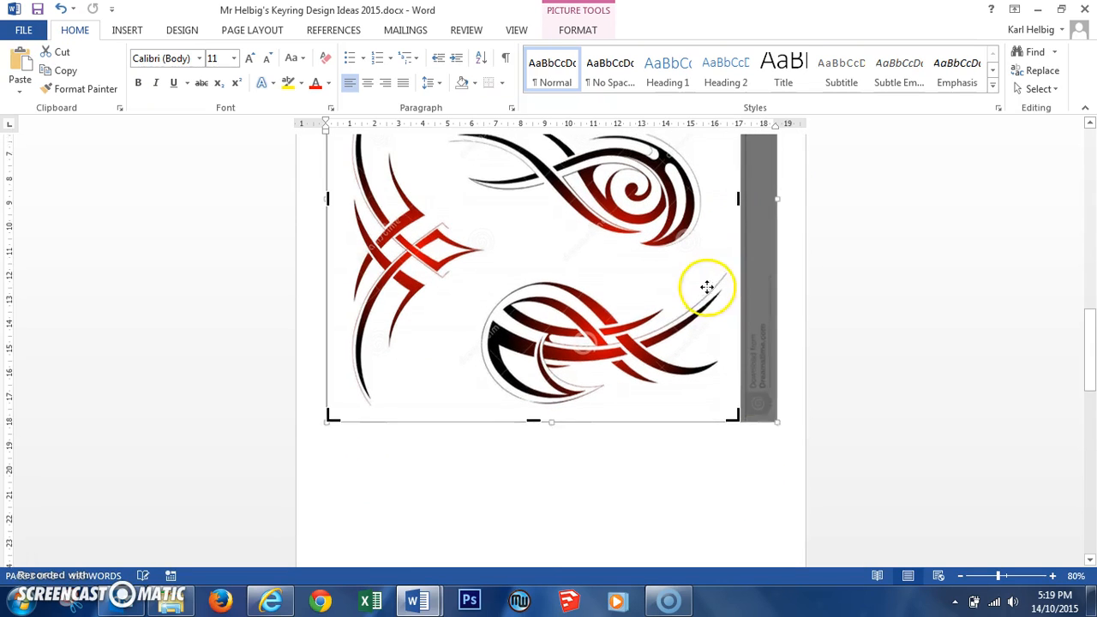
# Step: Crop the tribal art picture from the bottom up so that only its uppermost motif is kept
pyautogui.scroll(2, 289, 318)
pyautogui.scroll(1, 578, 440)
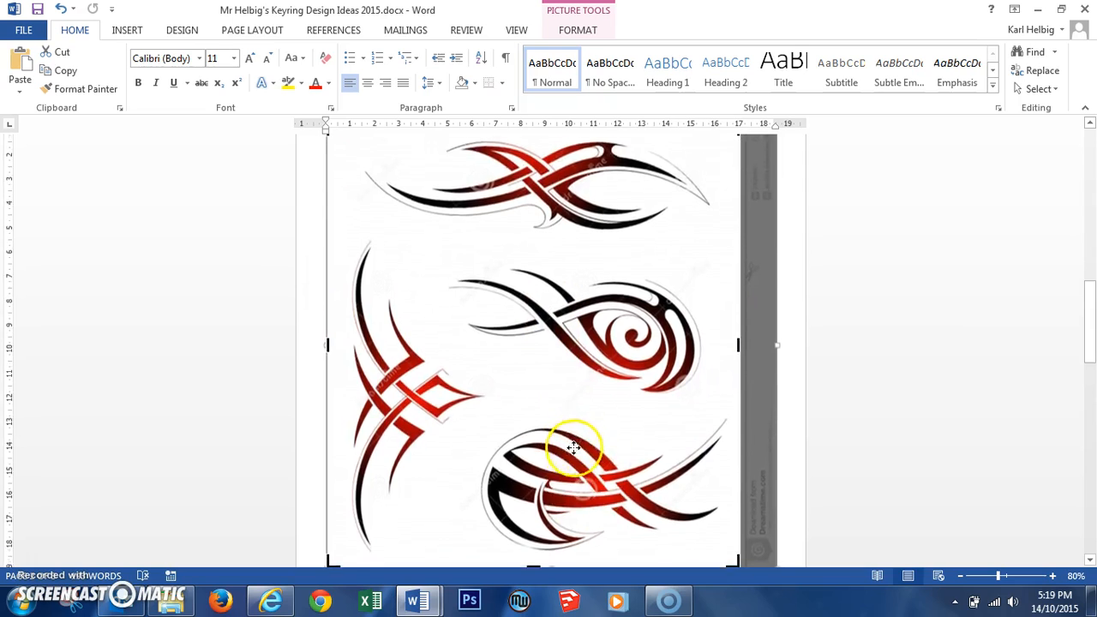
pyautogui.scroll(-2, 534, 350)
pyautogui.scroll(3, 544, 315)
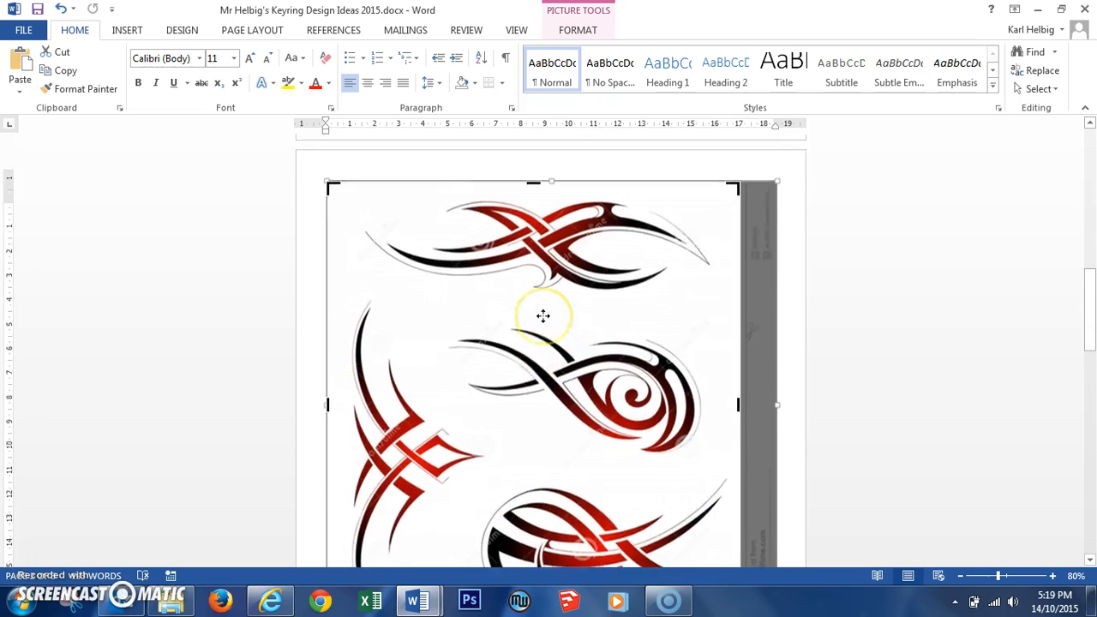
pyautogui.scroll(1, 544, 317)
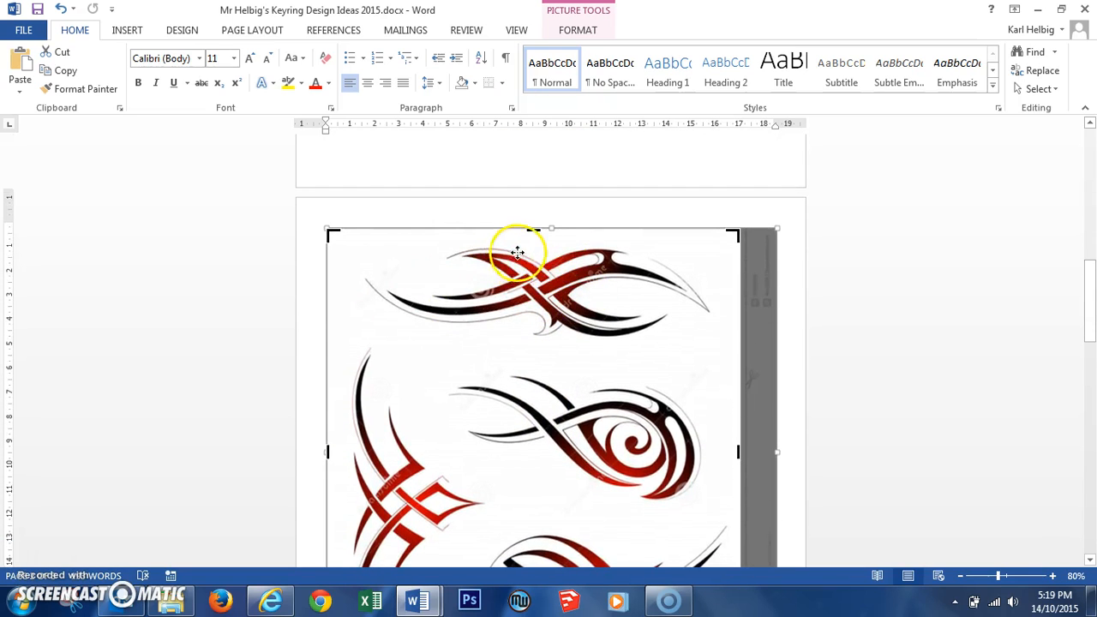
pyautogui.scroll(-3, 518, 253)
pyautogui.moveTo(533, 512); pyautogui.dragTo(529, 176)
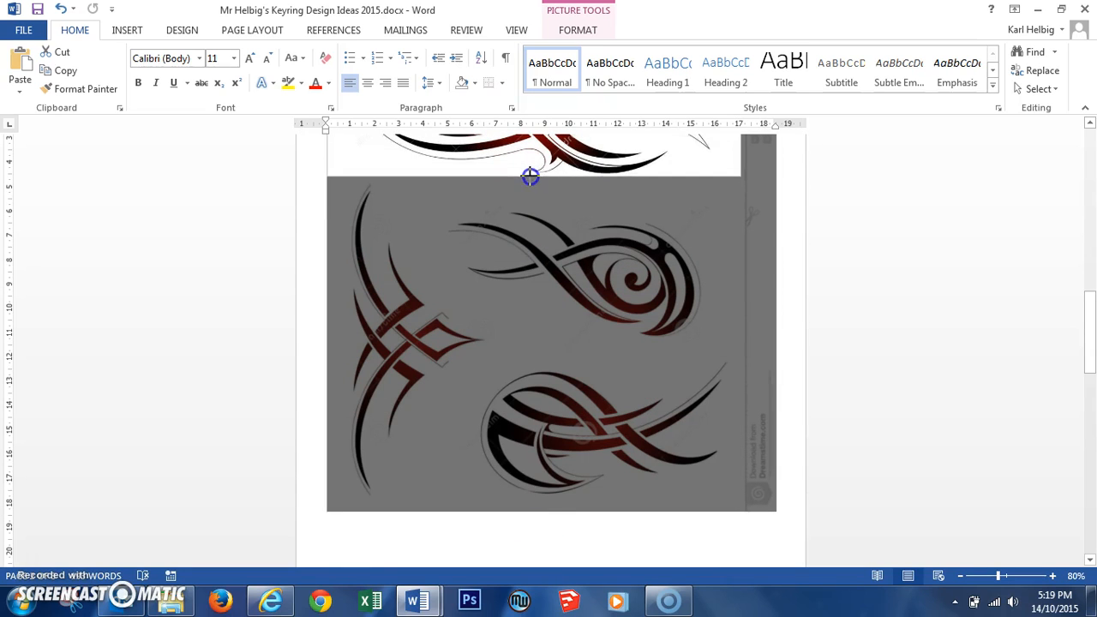
pyautogui.click(631, 200)
# Step: Trim the picture's left margin, apply the crop, and shrink the picture to about 11 cm wide
pyautogui.scroll(5, 632, 200)
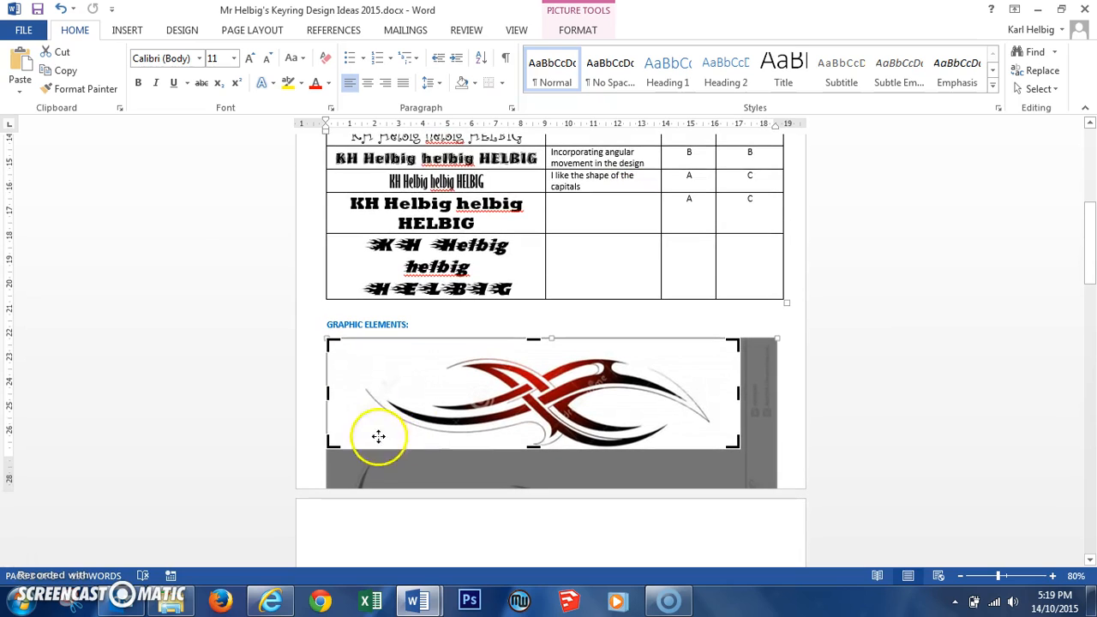
pyautogui.moveTo(326, 392); pyautogui.dragTo(347, 393)
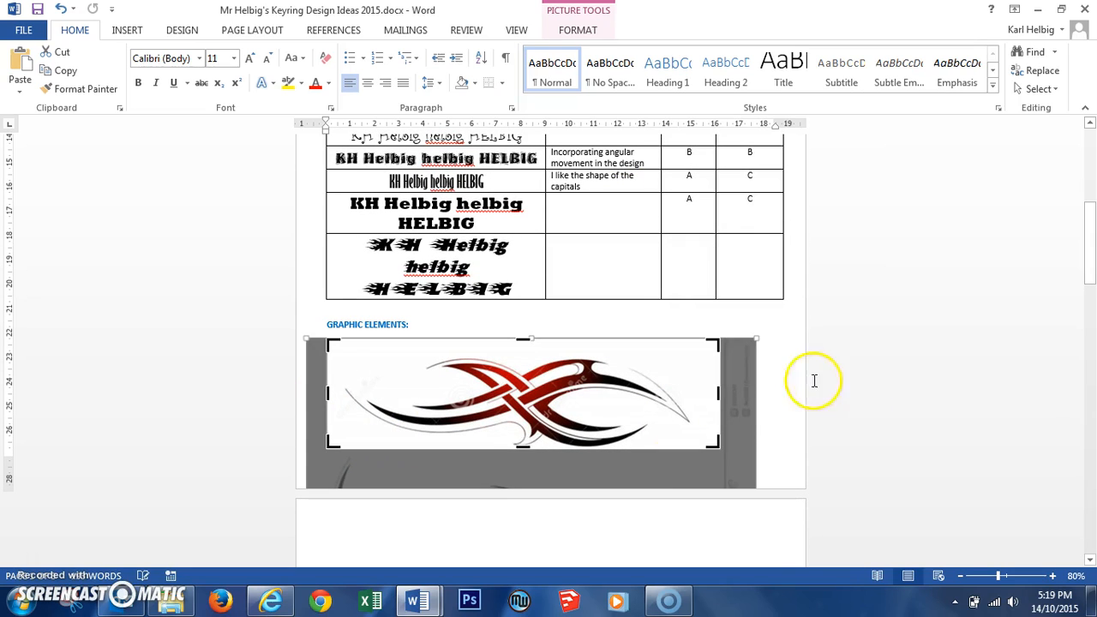
pyautogui.click(784, 359)
pyautogui.click(705, 368)
pyautogui.moveTo(722, 337); pyautogui.dragTo(485, 382)
# Step: Insert a table of four columns and three rows on a new line below the GRAPHIC ELEMENTS heading
pyautogui.click(425, 327)
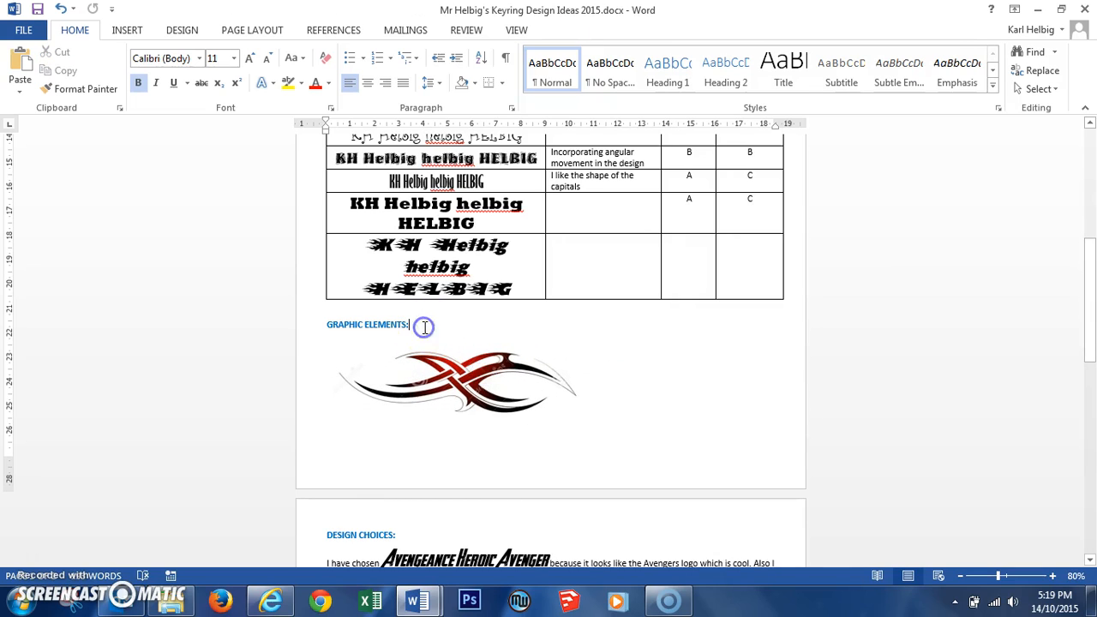
pyautogui.press('Return')
pyautogui.click(126, 30)
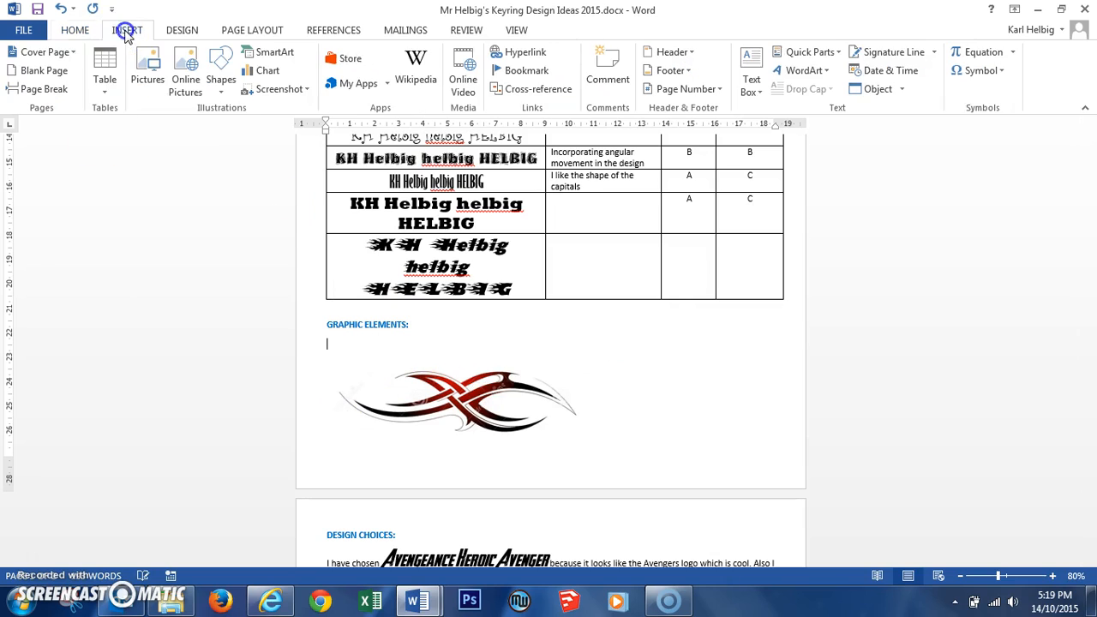
pyautogui.click(110, 72)
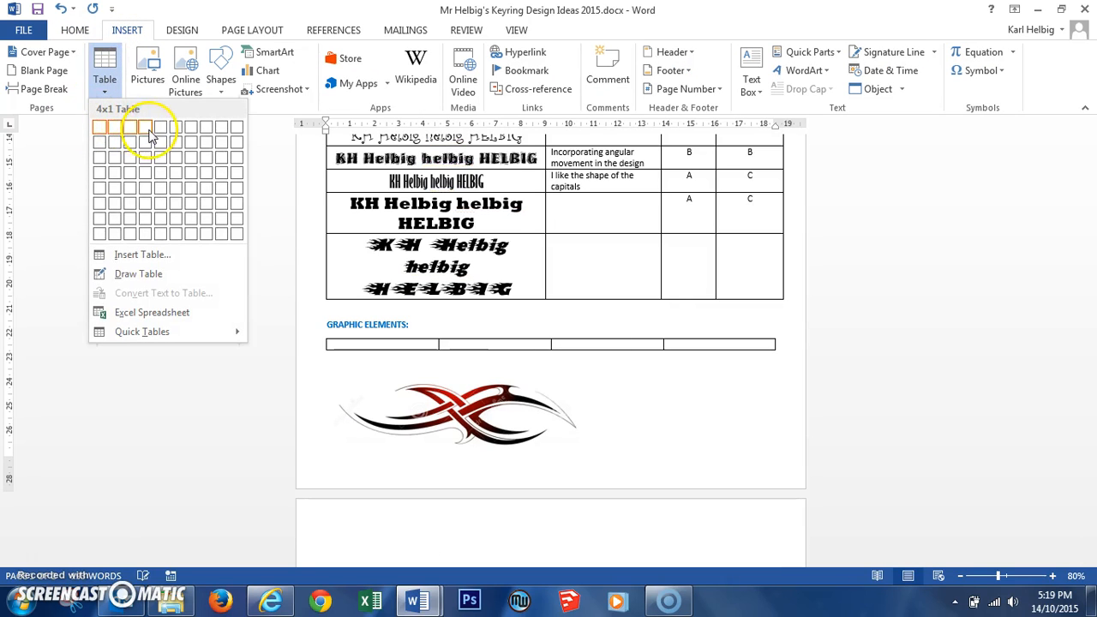
pyautogui.click(146, 164)
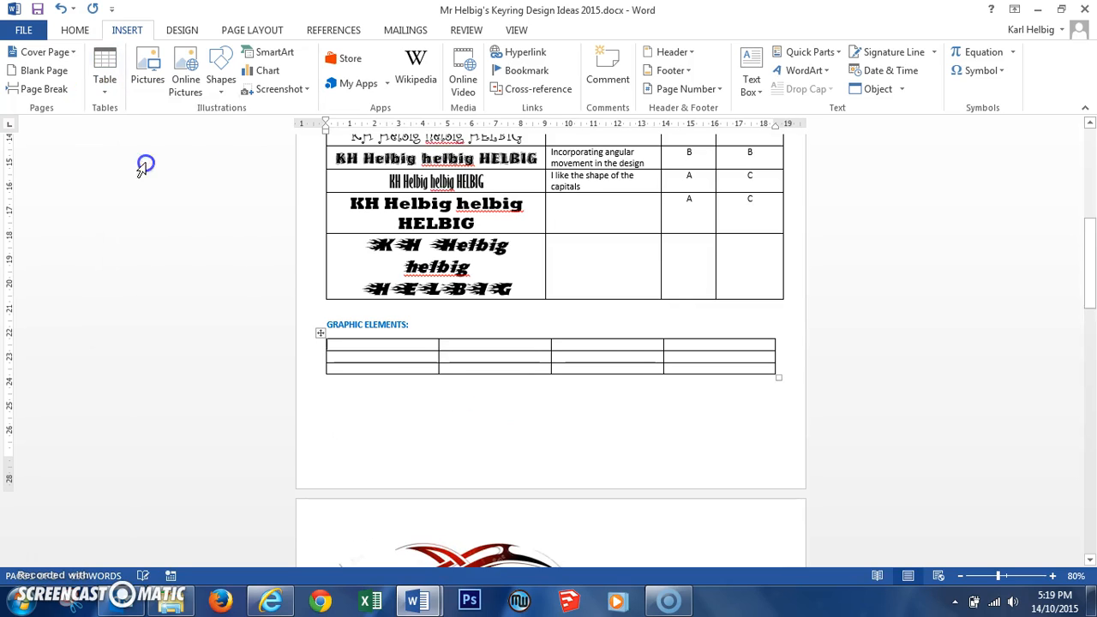
# Step: Move the cropped tribal picture into the first cell of the new table
pyautogui.scroll(-2, 449, 441)
pyautogui.click(474, 487)
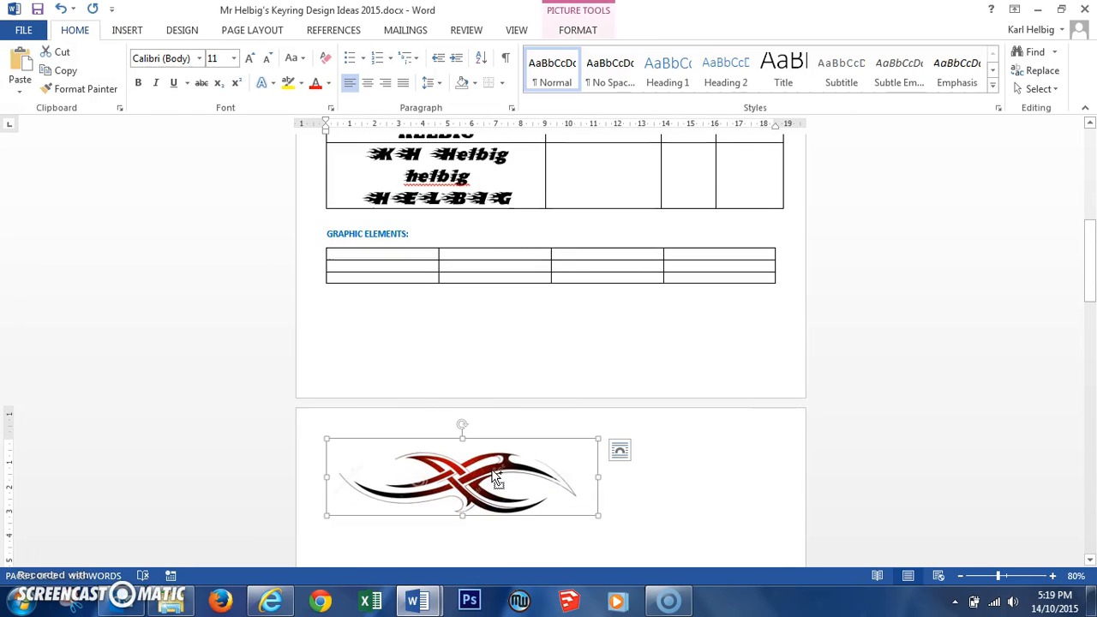
pyautogui.press('Delete')
pyautogui.click(395, 267)
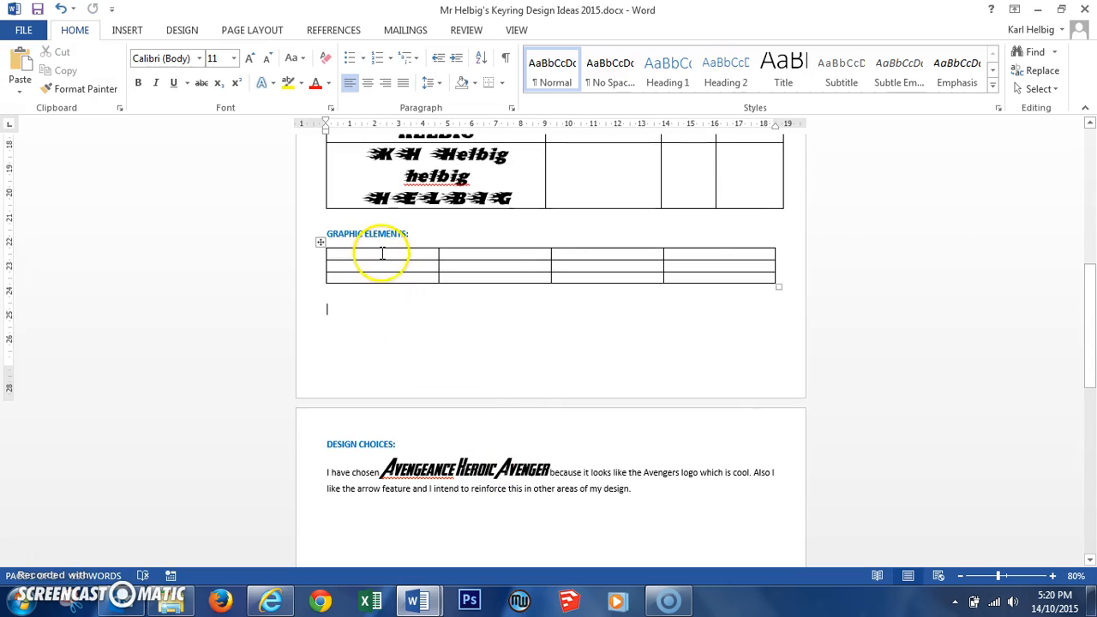
pyautogui.hotkey('ctrl', 'v')
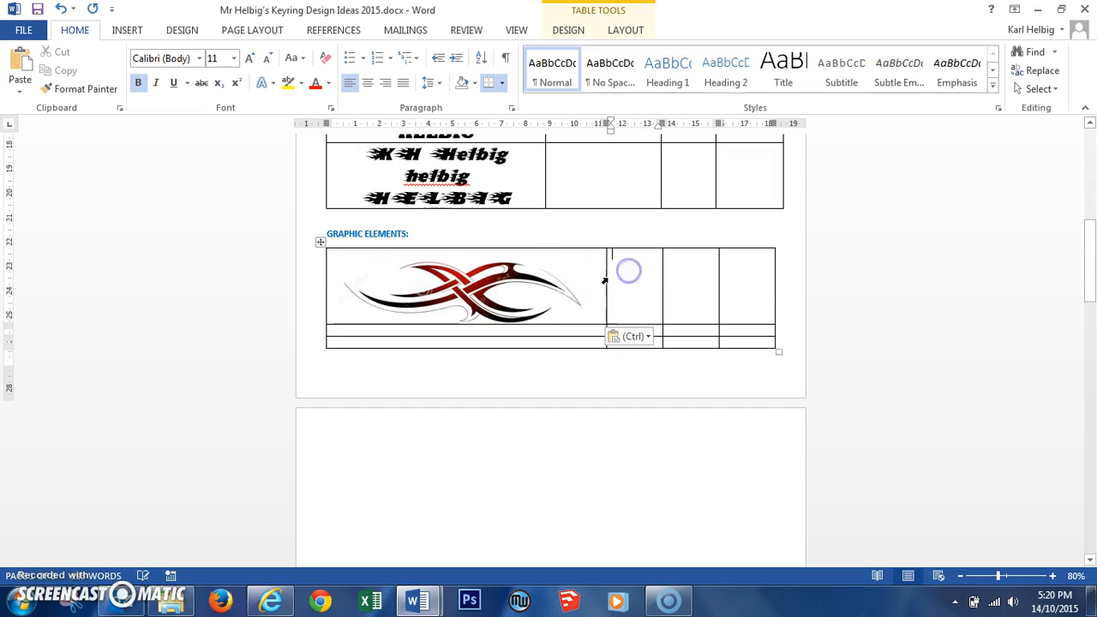
# Step: Shrink the picture in the table and align the last two columns' borders with those of the font table above
pyautogui.click(605, 281)
pyautogui.moveTo(603, 323); pyautogui.dragTo(553, 295)
pyautogui.click(574, 283)
pyautogui.moveTo(632, 123); pyautogui.dragTo(662, 120)
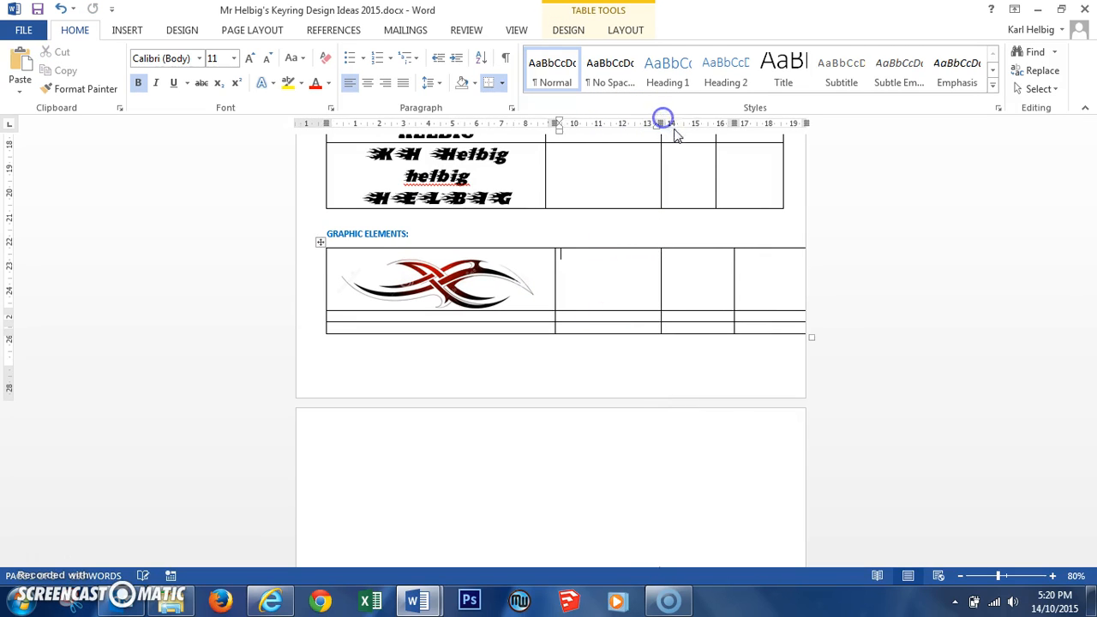
pyautogui.moveTo(731, 122); pyautogui.dragTo(715, 122)
pyautogui.moveTo(785, 123); pyautogui.dragTo(783, 123)
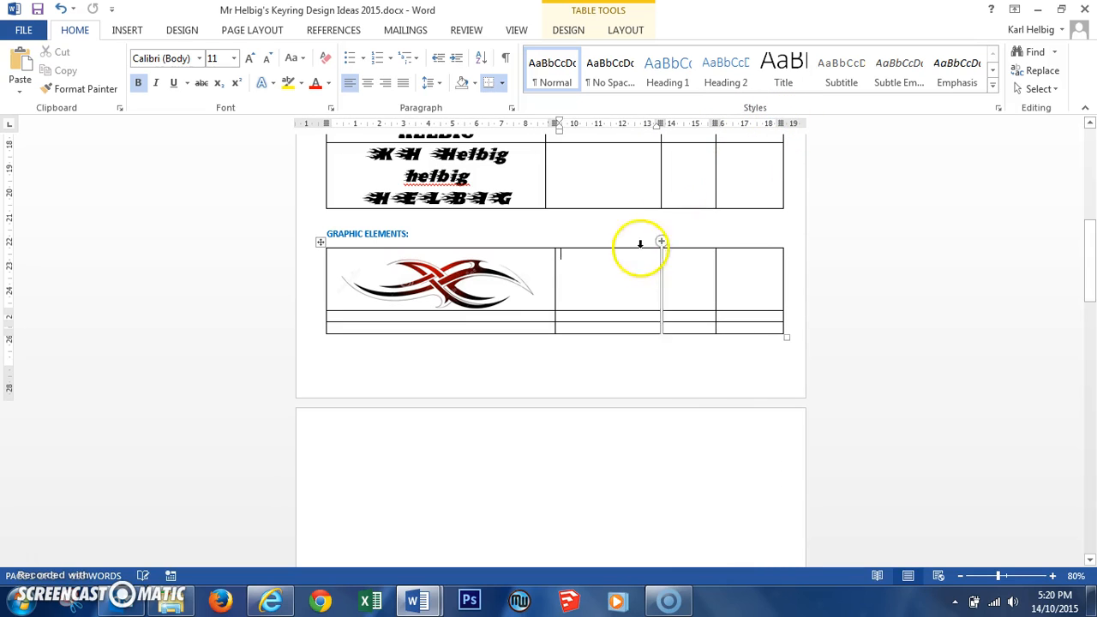
# Step: Delete the third column of the graphic elements table and head the two remaining empty columns Comment and Awesomeness
pyautogui.click(691, 247)
pyautogui.rightClick(679, 253)
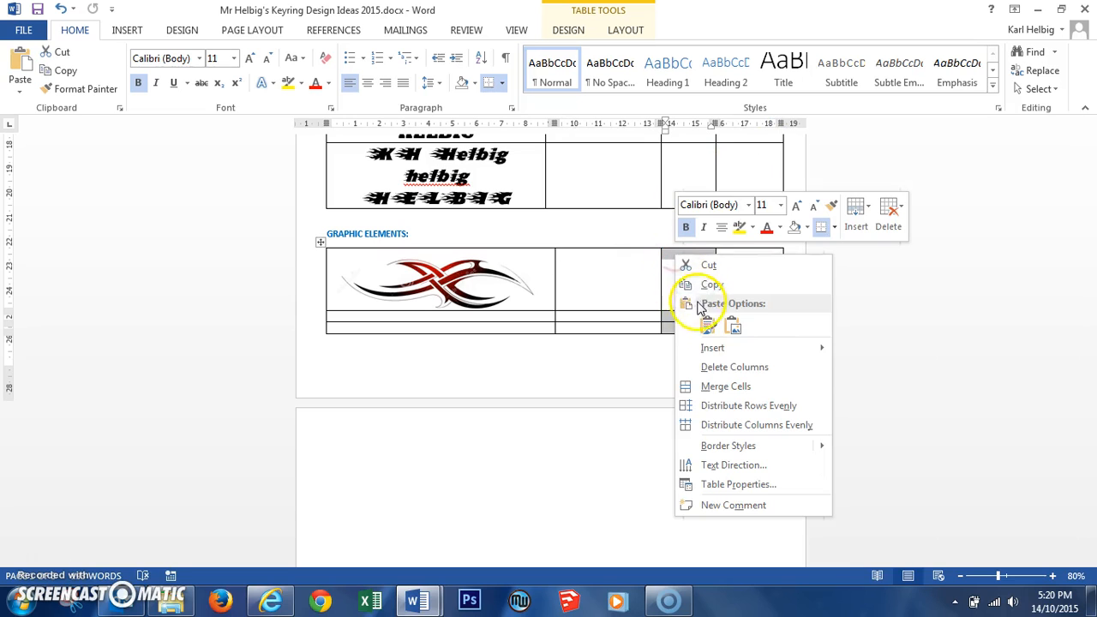
pyautogui.click(711, 367)
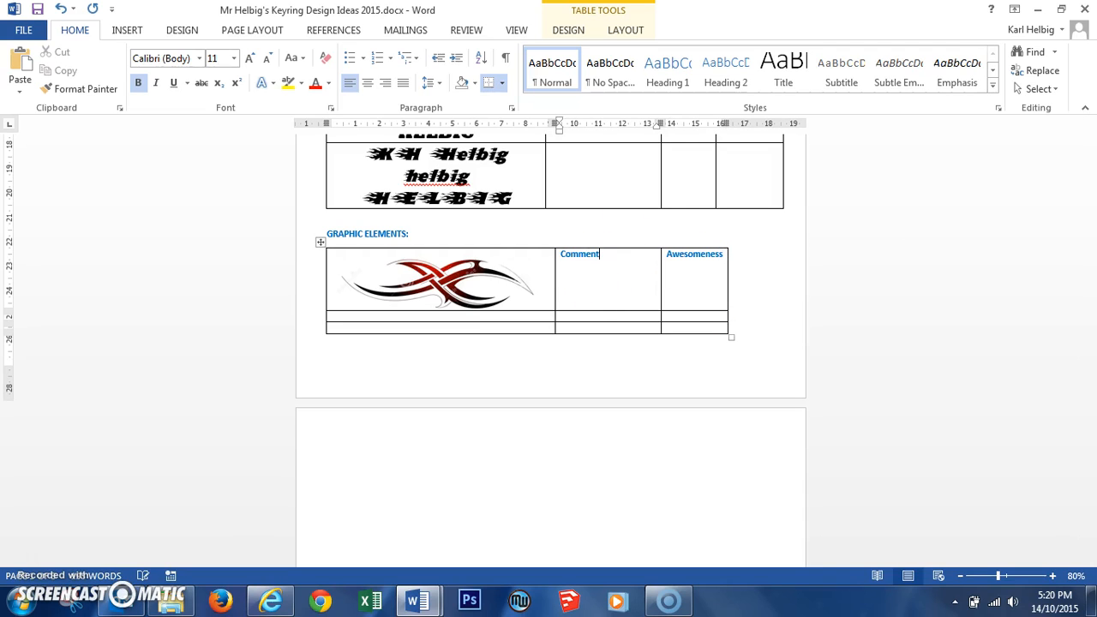
pyautogui.click(762, 273)
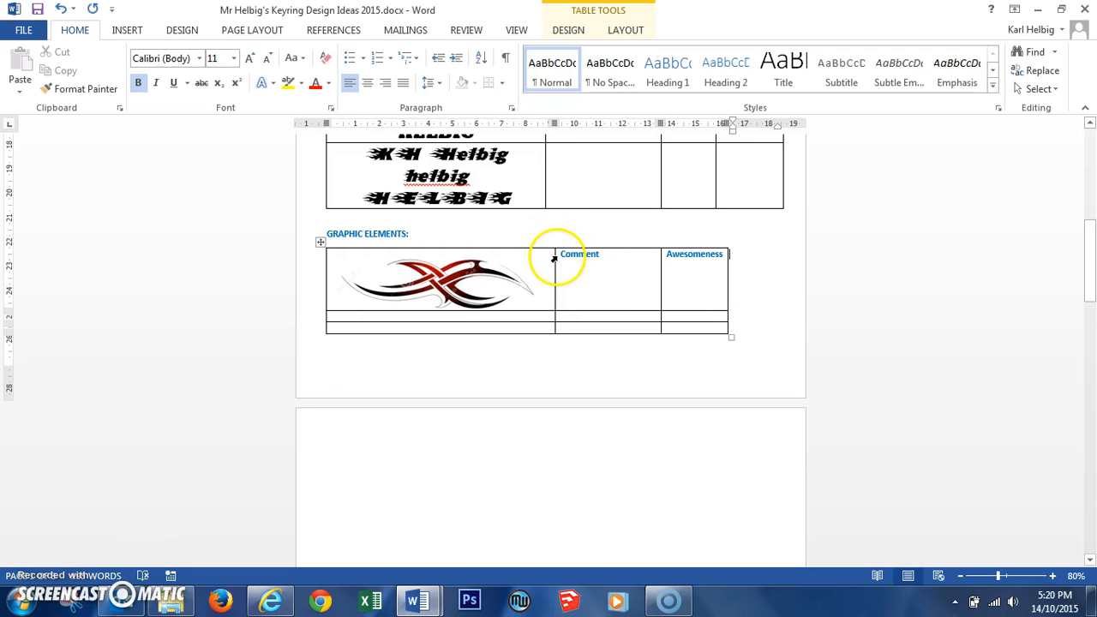
# Step: Widen the picture column so the graphic elements table's outer edge lines up with the font table above
pyautogui.moveTo(555, 260)
pyautogui.mouseDown()
pyautogui.moveTo(581, 259)
pyautogui.moveTo(564, 263)
pyautogui.mouseUp()
pyautogui.moveTo(563, 123); pyautogui.dragTo(619, 123)
pyautogui.scroll(8, 563, 245)
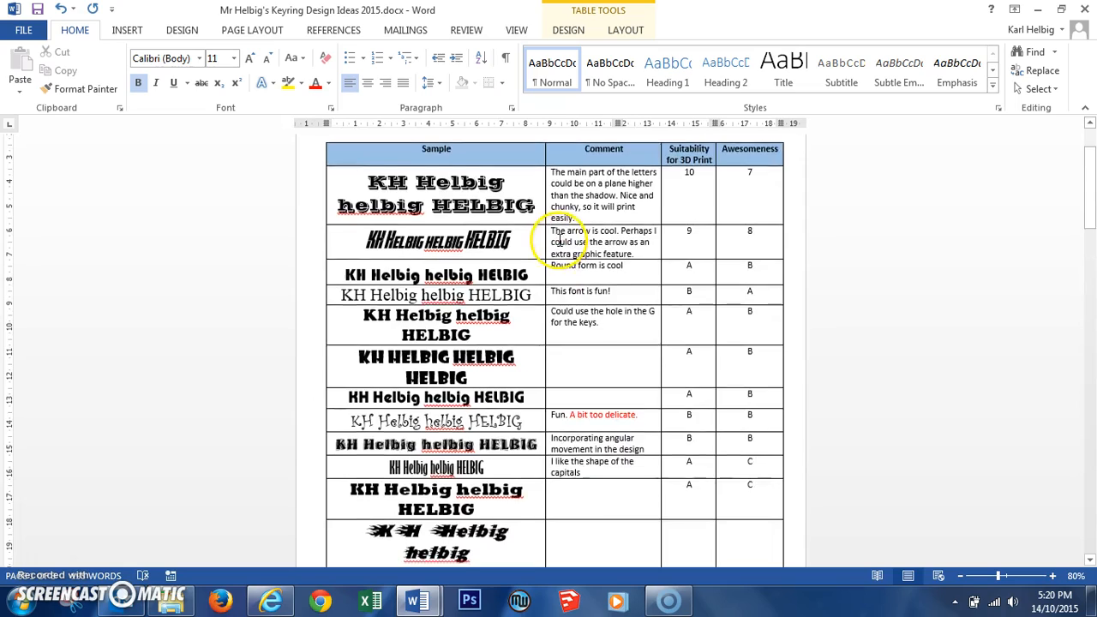
pyautogui.scroll(-3, 559, 240)
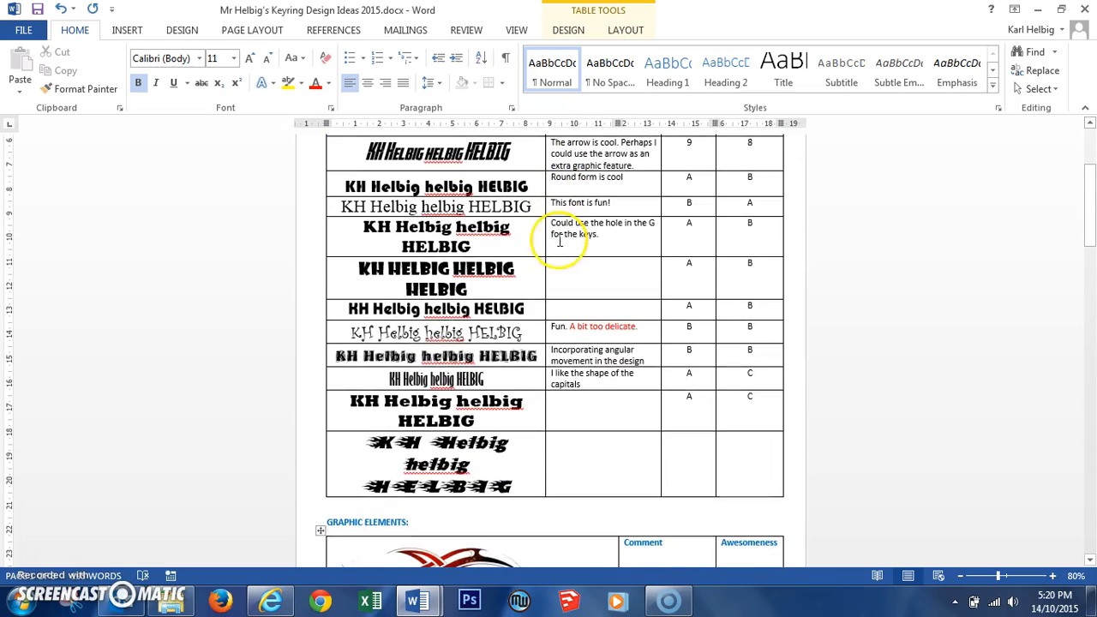
# Step: Delete the font table row whose comment reads "I like the shape of the capitals"
pyautogui.click(312, 316)
pyautogui.scroll(4, 399, 311)
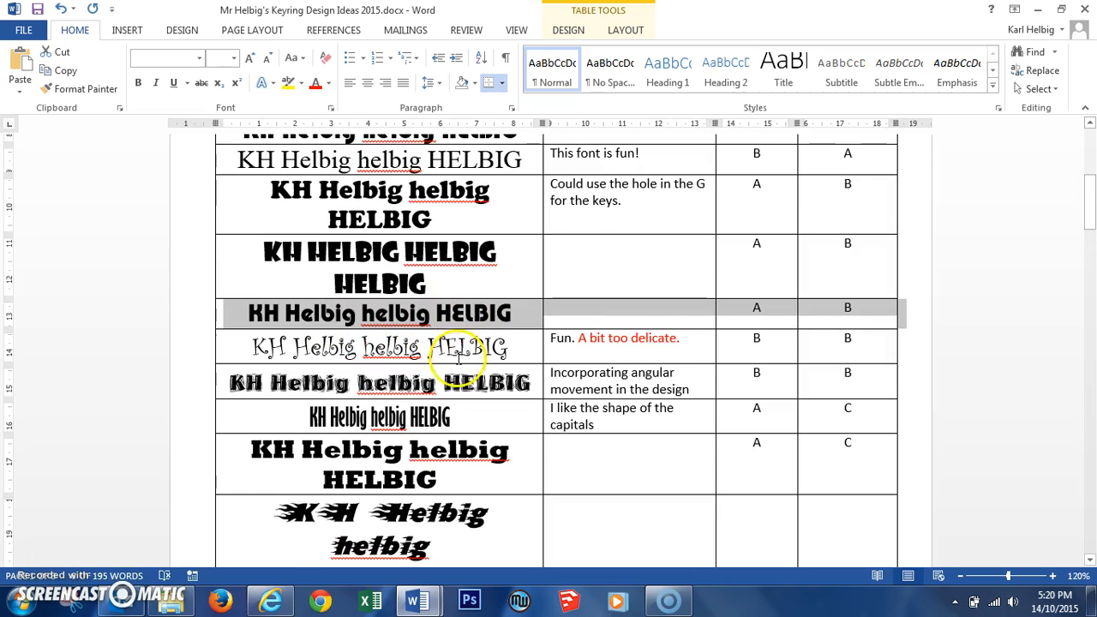
pyautogui.click(193, 427)
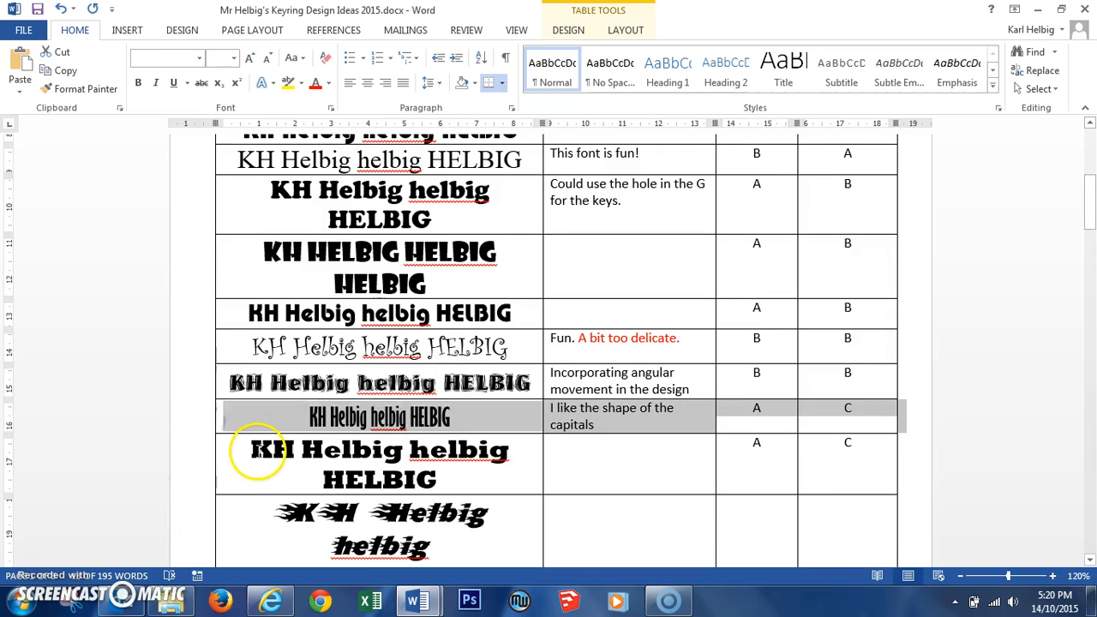
pyautogui.press('BackSpace')
pyautogui.scroll(-2, 454, 411)
pyautogui.scroll(6, 360, 249)
pyautogui.scroll(-10, 357, 252)
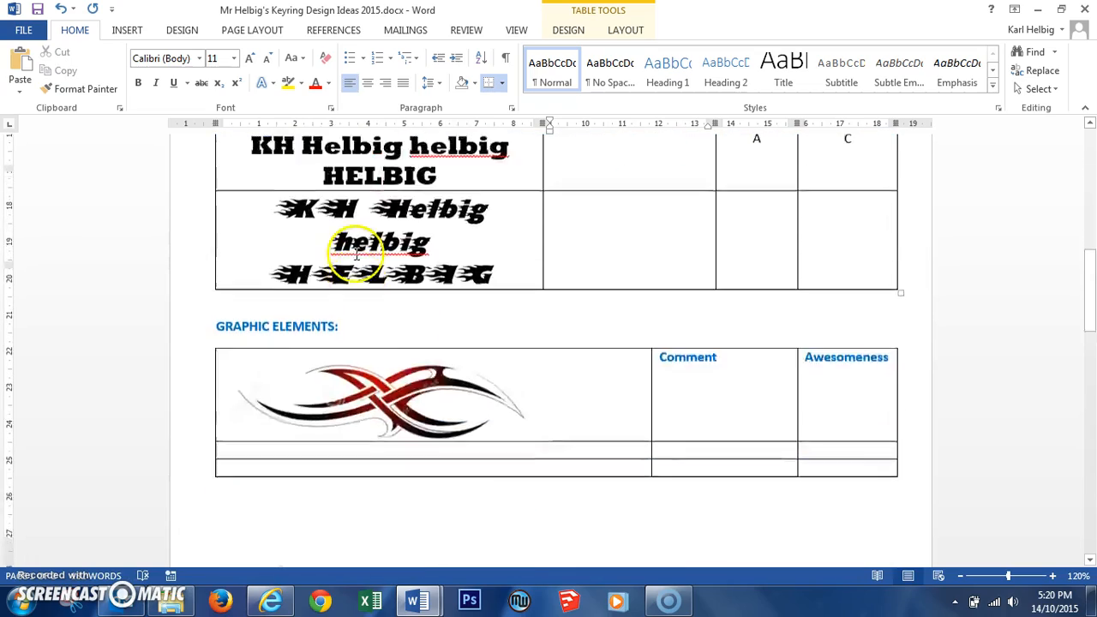
# Step: Review the tribal picture in the graphic elements table alongside the initials in the font table's first sample
pyautogui.click(428, 331)
pyautogui.click(557, 338)
pyautogui.click(525, 364)
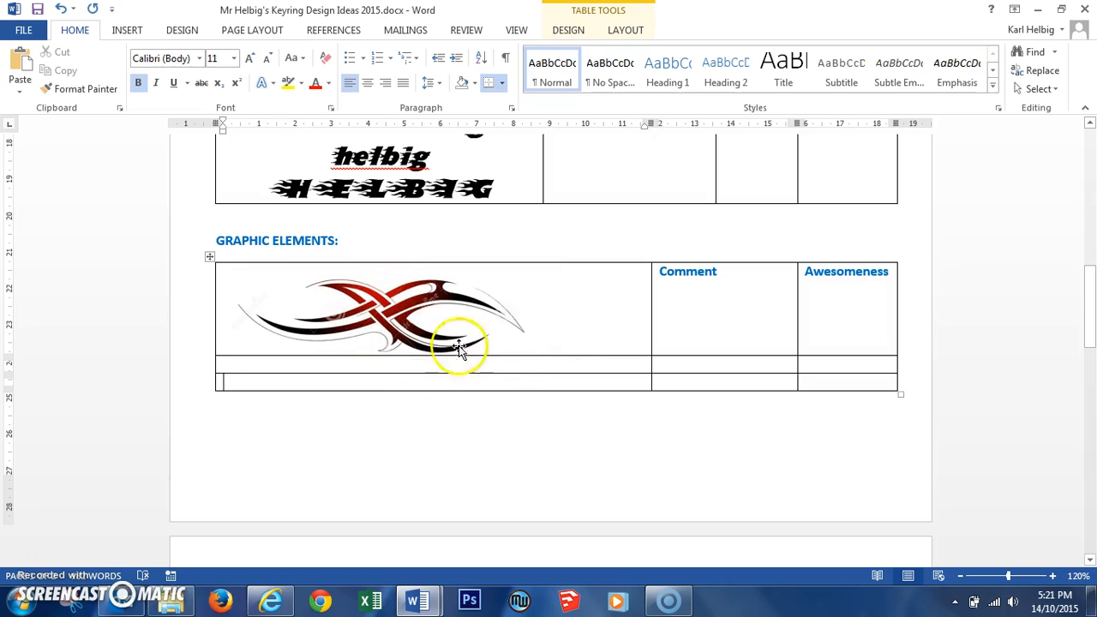
pyautogui.click(532, 315)
pyautogui.click(583, 311)
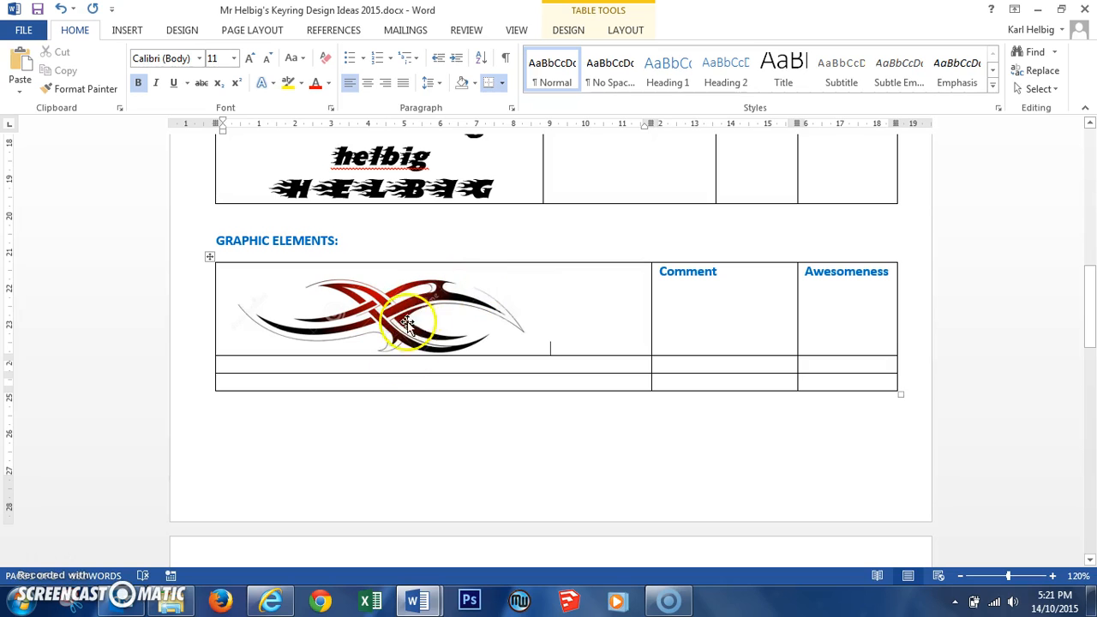
pyautogui.scroll(5, 397, 382)
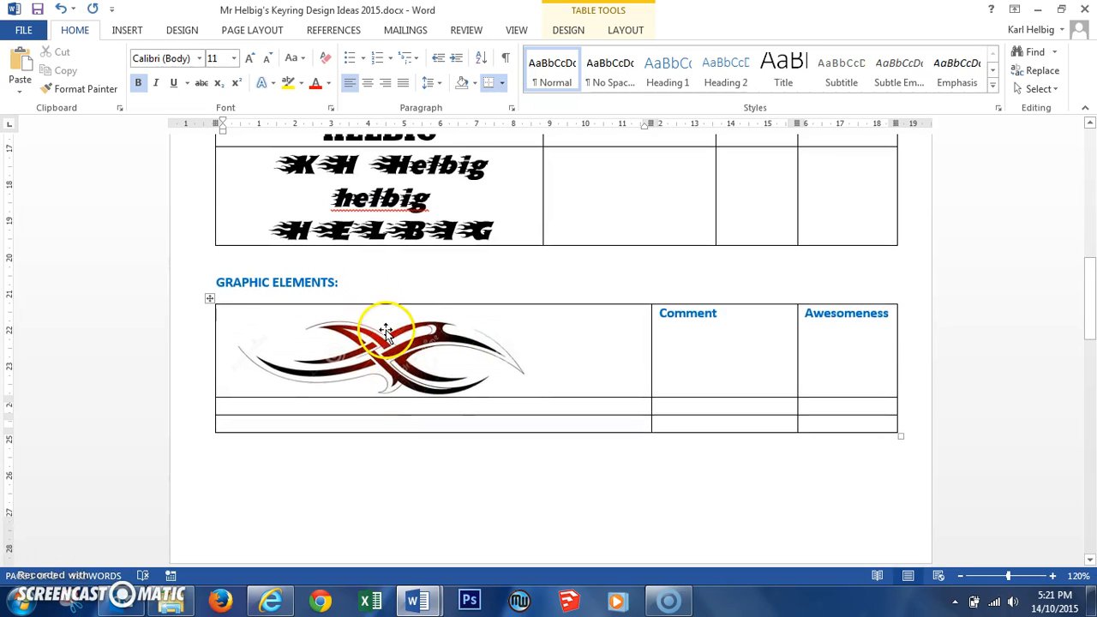
pyautogui.scroll(11, 388, 304)
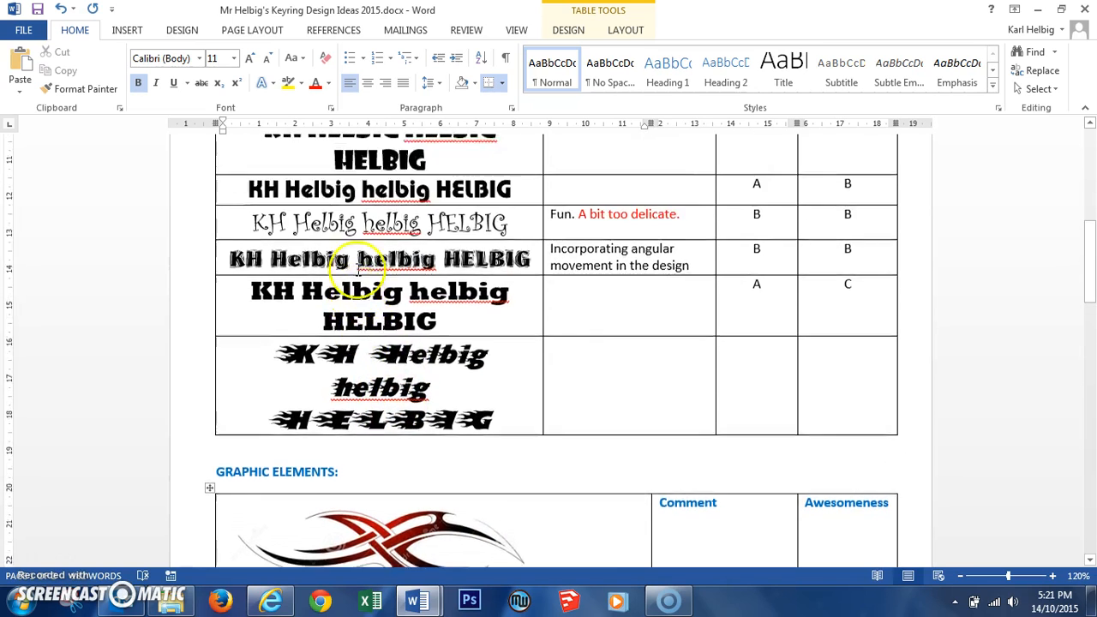
pyautogui.click(292, 245)
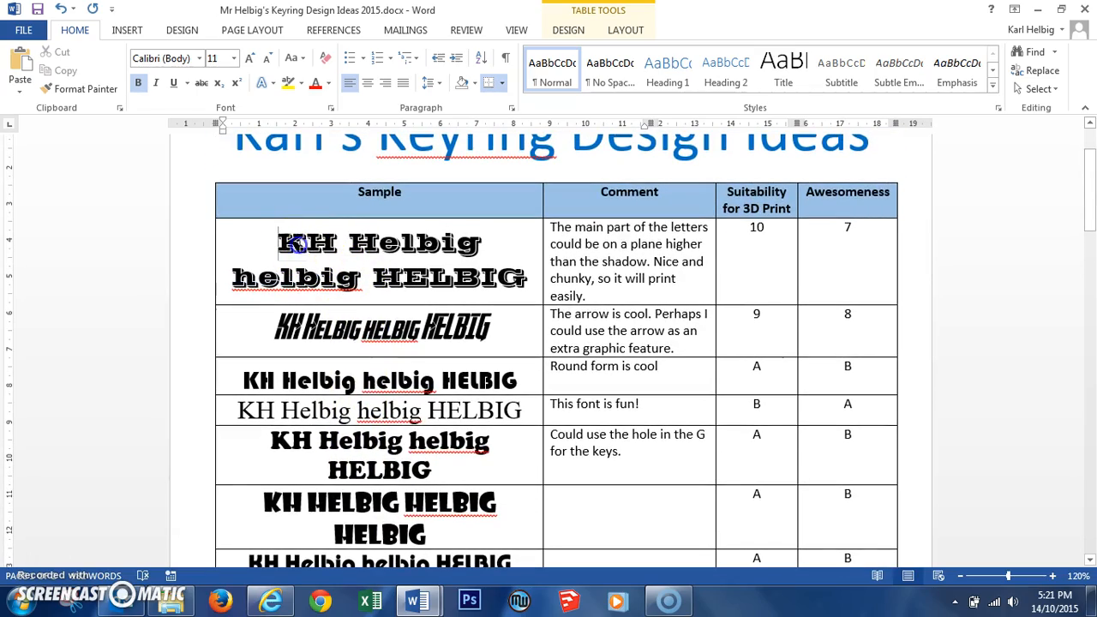
pyautogui.moveTo(326, 245); pyautogui.dragTo(336, 244)
pyautogui.scroll(-12, 470, 426)
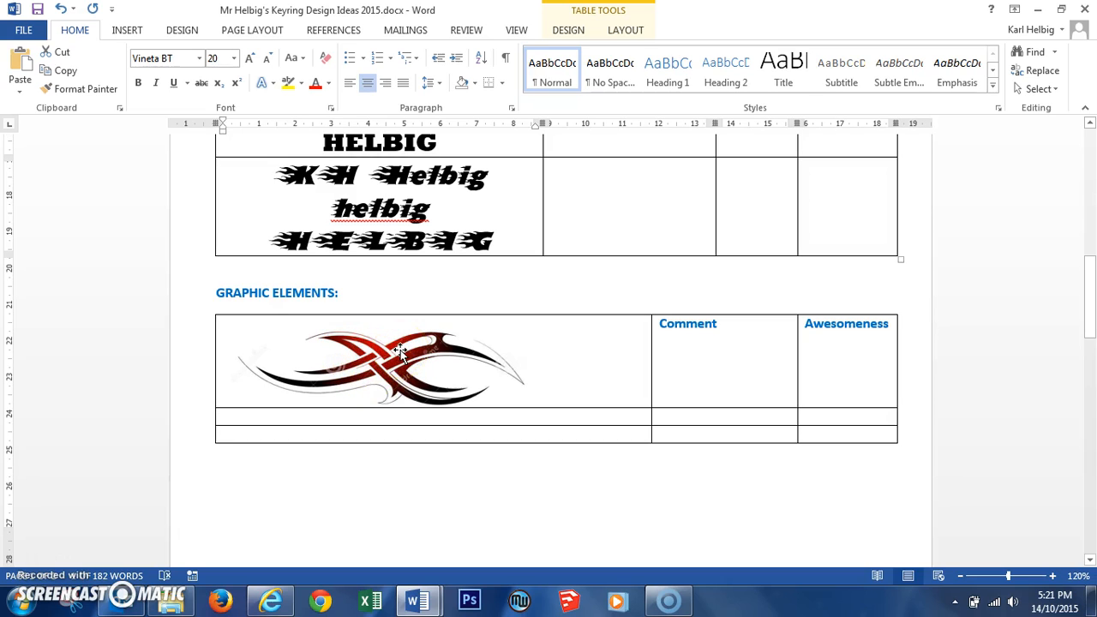
# Step: View the printed keyring photo in the other open document, Document2, and return to the design ideas document
pyautogui.moveTo(416, 600)
pyautogui.click(465, 514)
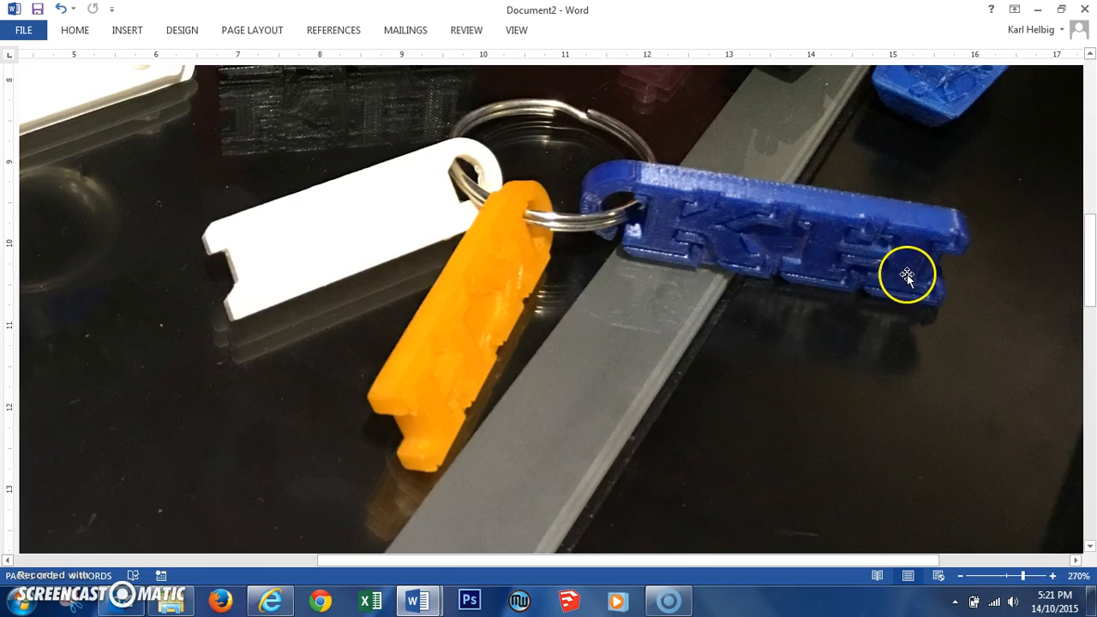
pyautogui.hotkey('alt', 'Tab')
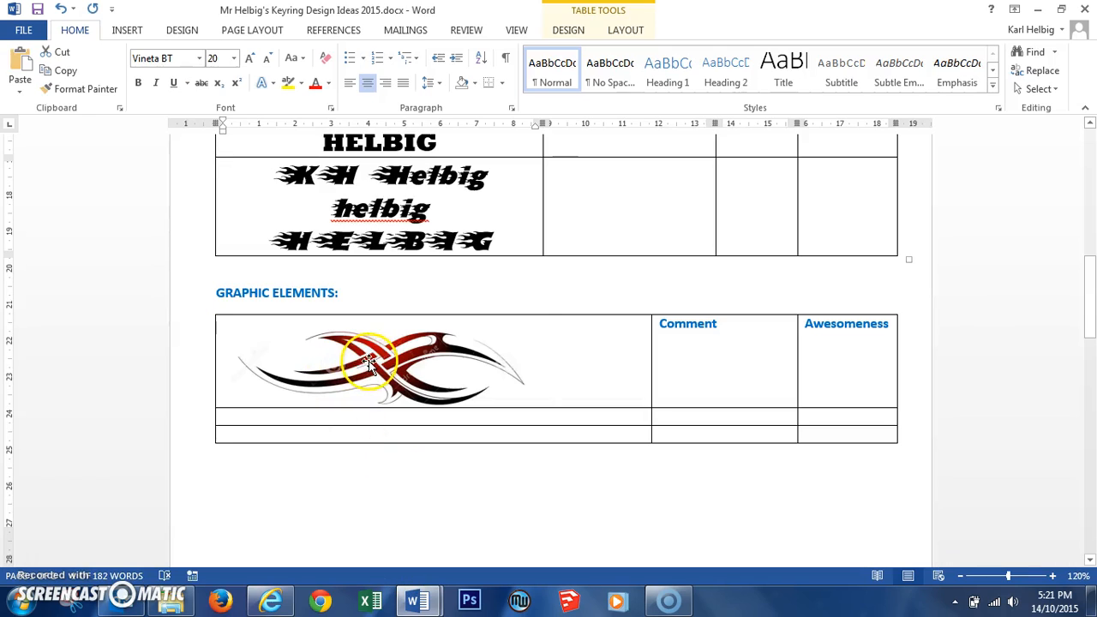
# Step: Examine the font table's samples, particularly the delicate curly font and the angular font in the row beneath it
pyautogui.click(368, 361)
pyautogui.scroll(15, 368, 360)
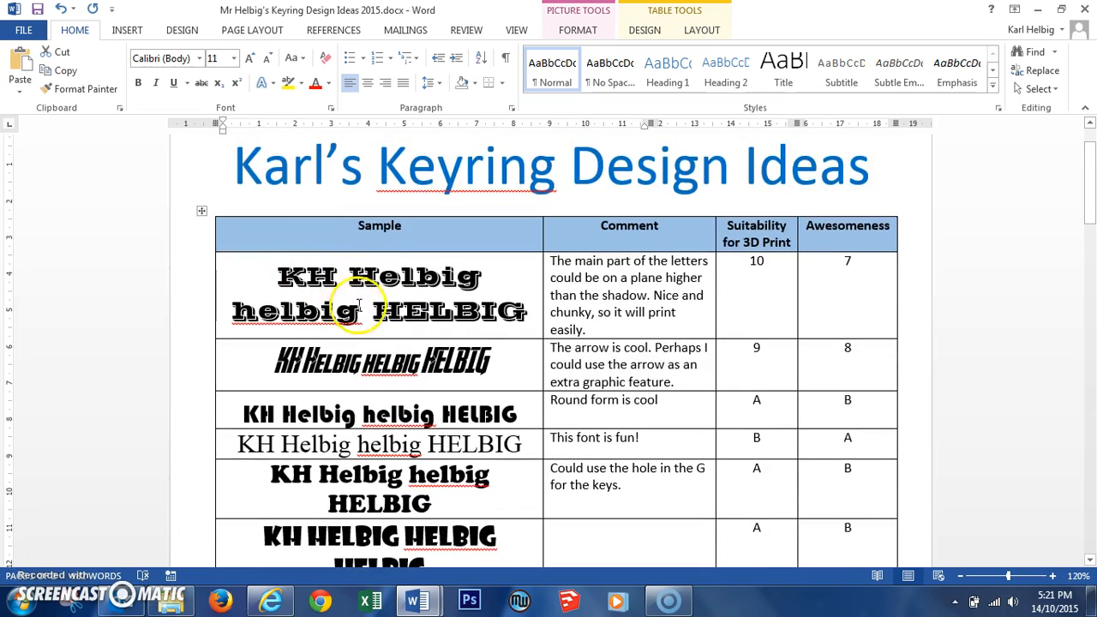
pyautogui.scroll(-15, 369, 309)
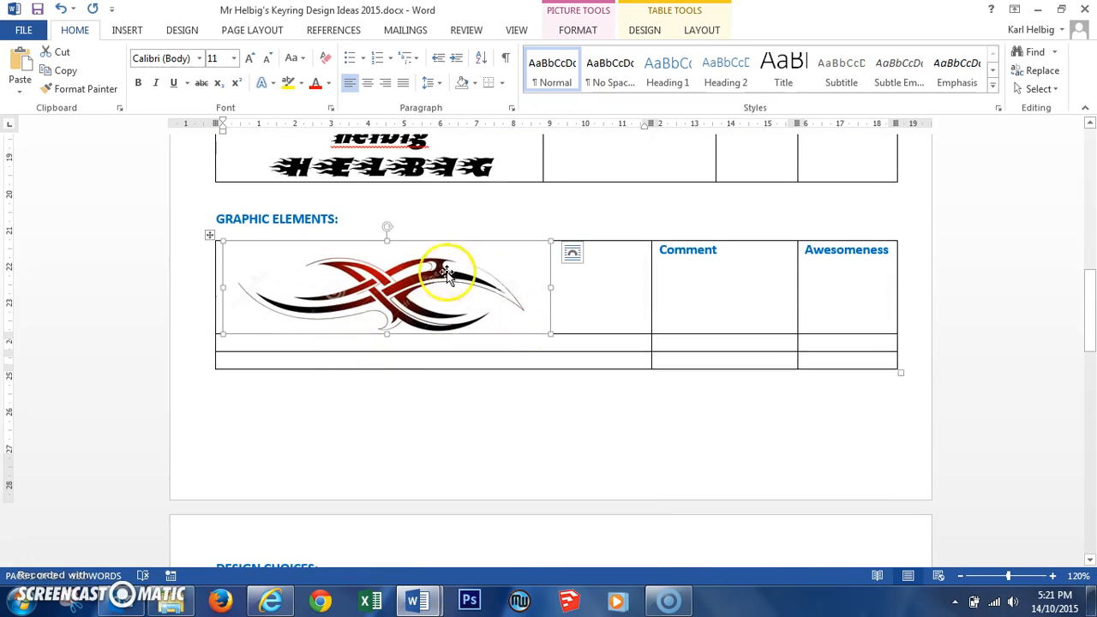
pyautogui.scroll(5, 353, 206)
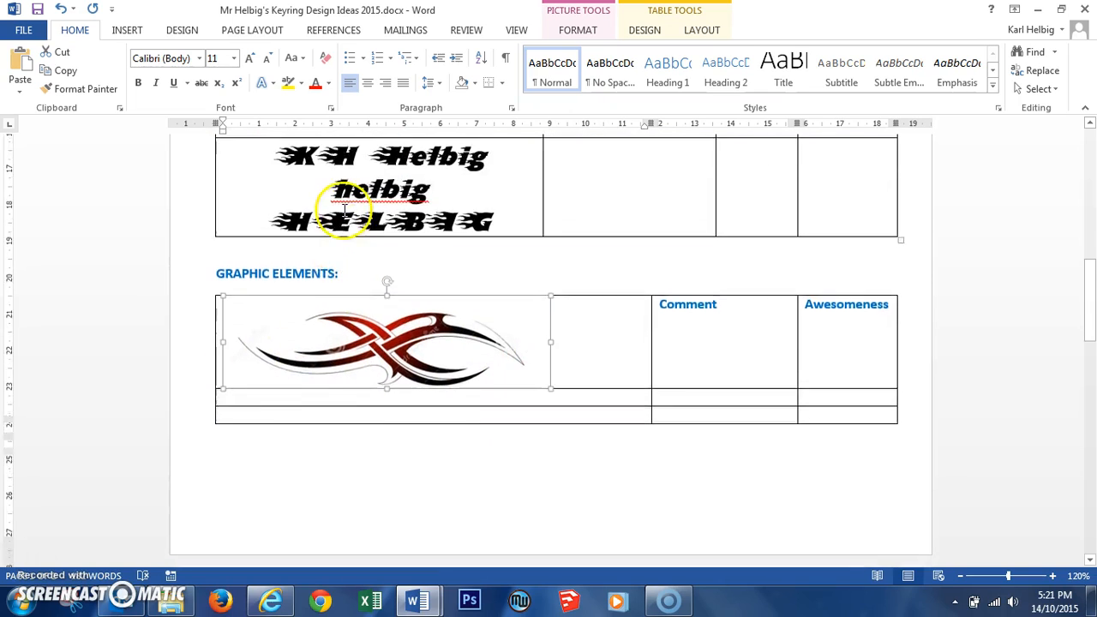
pyautogui.scroll(6, 353, 185)
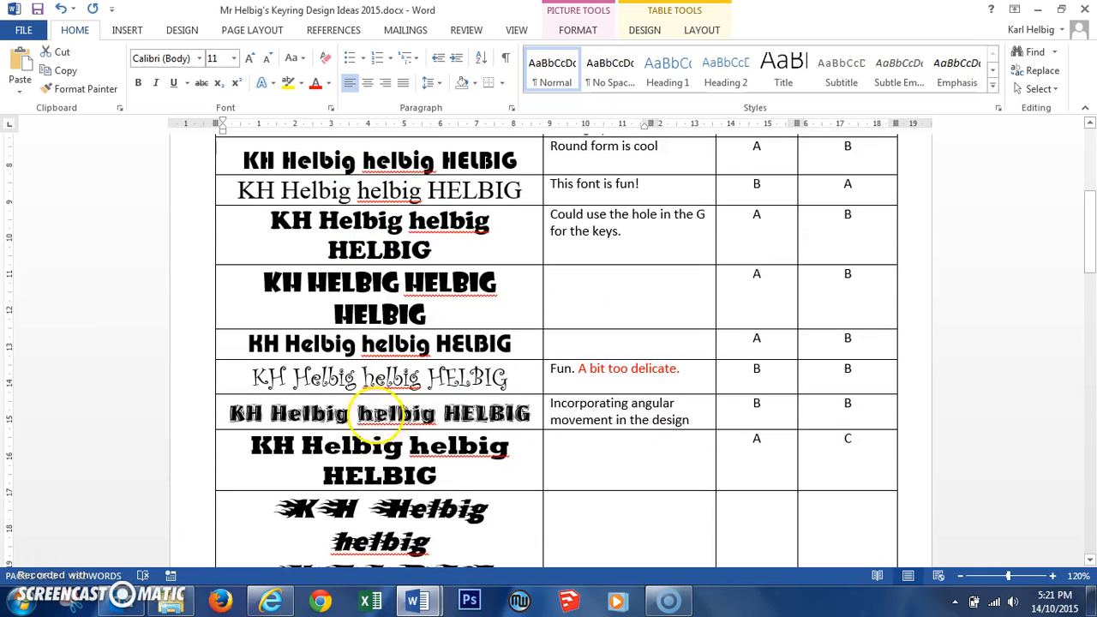
pyautogui.click(379, 415)
pyautogui.click(500, 414)
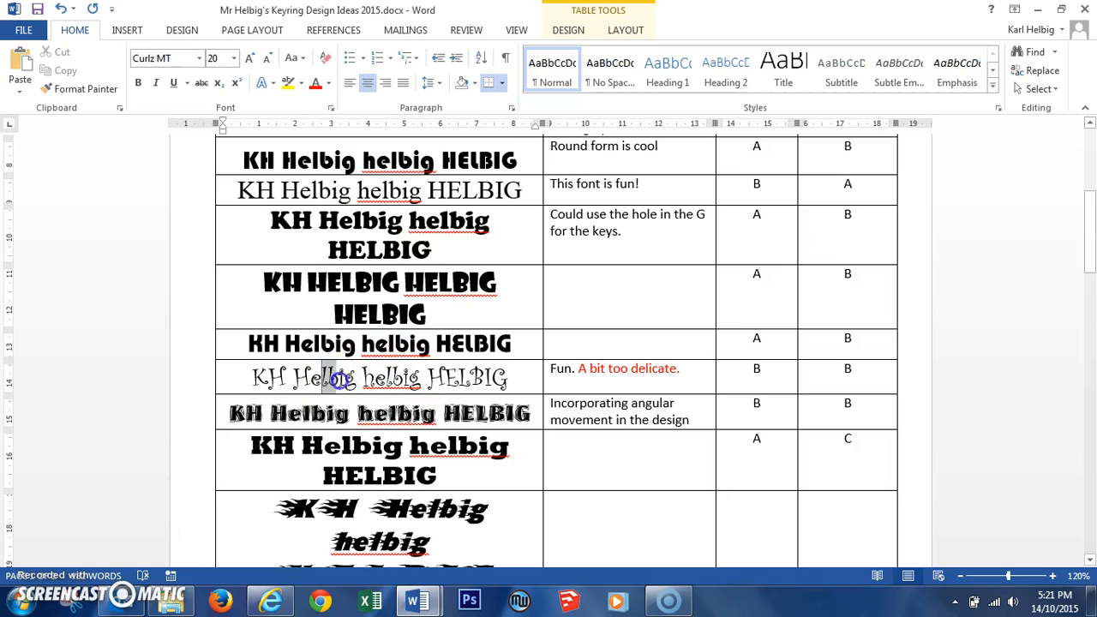
pyautogui.moveTo(353, 381); pyautogui.dragTo(357, 382)
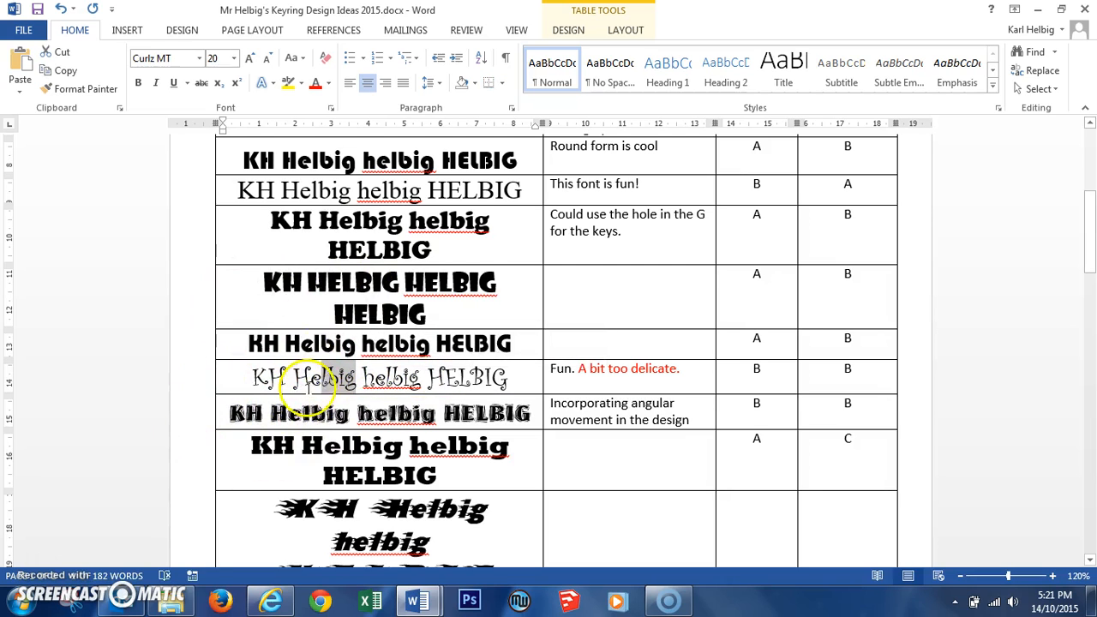
pyautogui.scroll(-5, 445, 338)
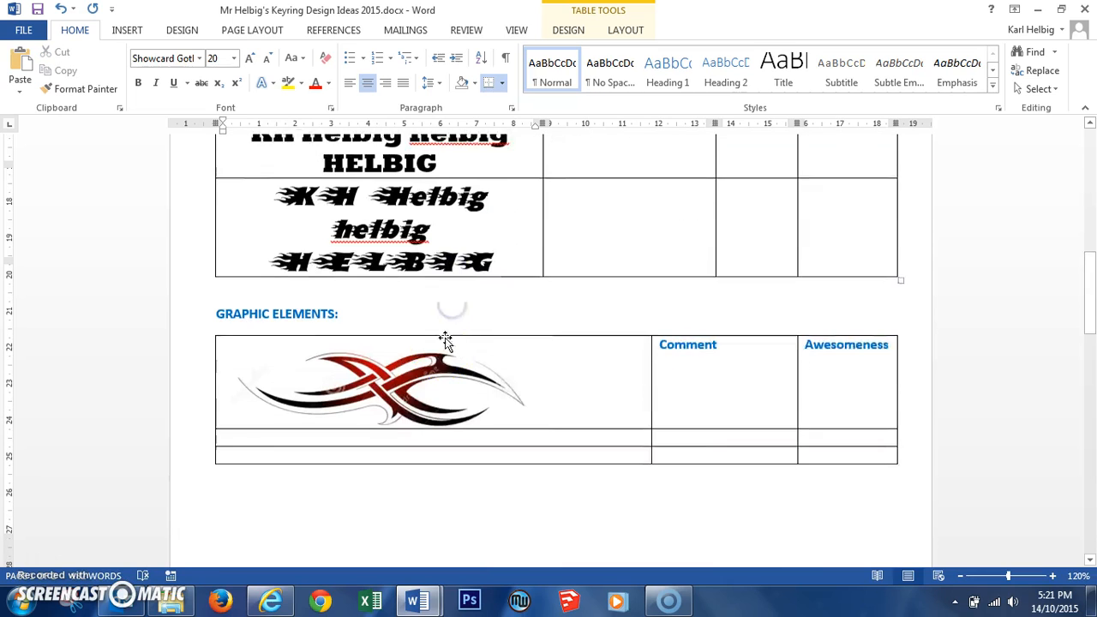
# Step: Compare the tribal picture under GRAPHIC ELEMENTS with the lettering in the font table's first sample and the remaining rows
pyautogui.click(363, 363)
pyautogui.click(562, 383)
pyautogui.click(439, 360)
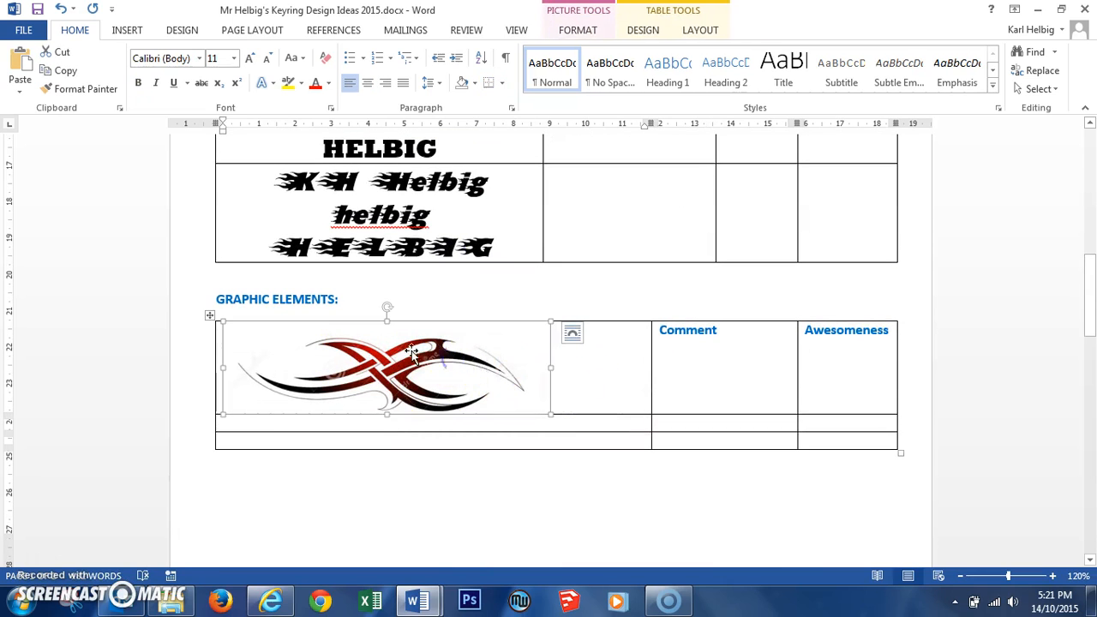
pyautogui.click(565, 371)
pyautogui.click(334, 300)
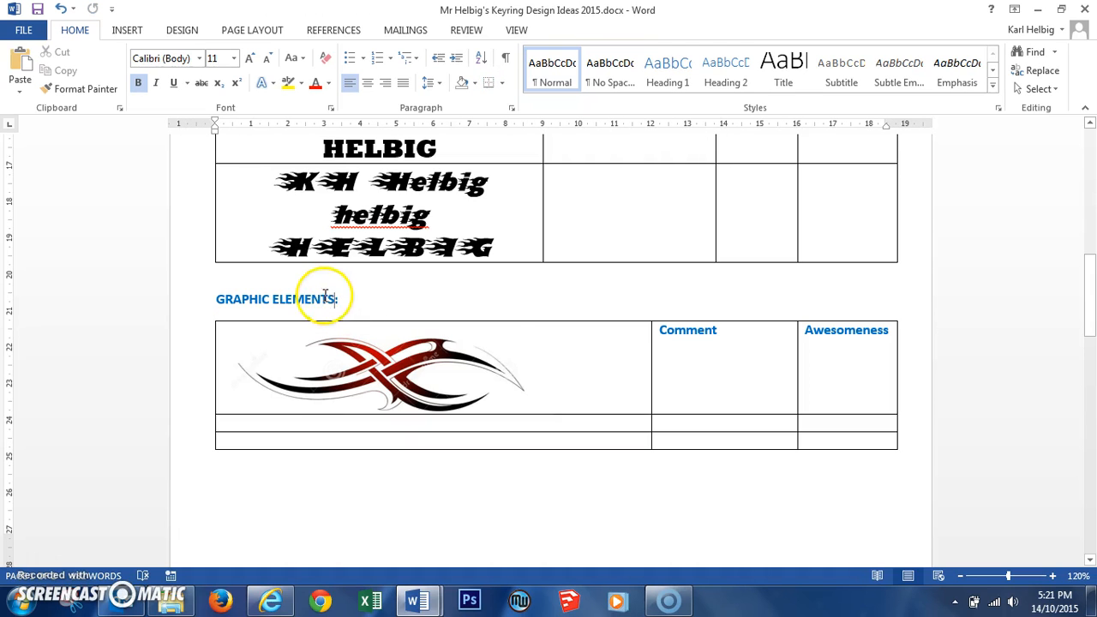
pyautogui.scroll(10, 494, 330)
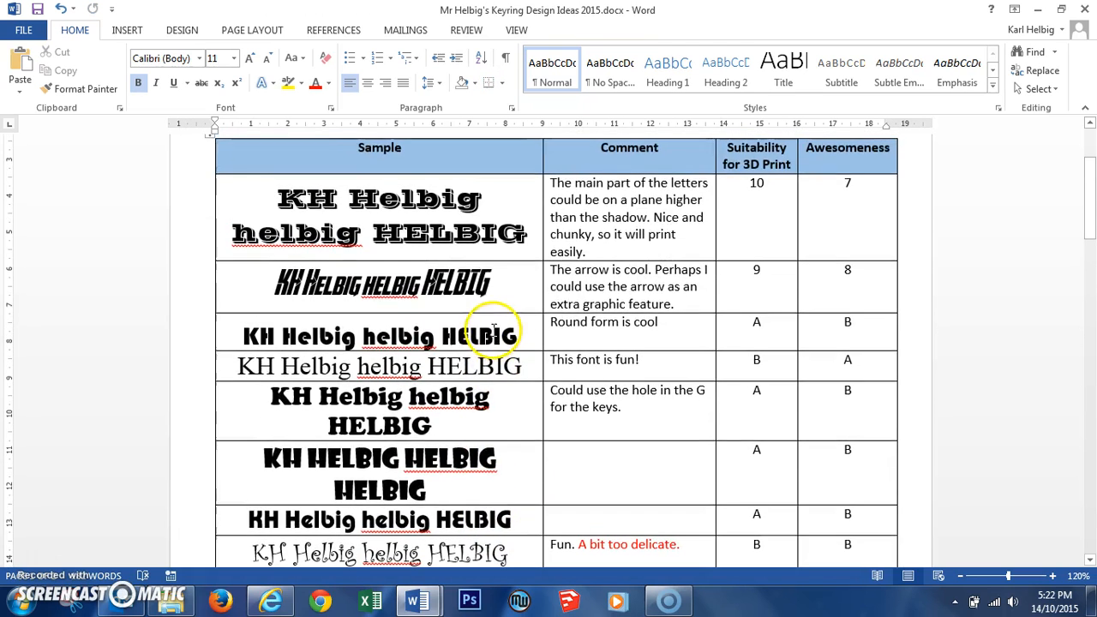
pyautogui.doubleClick(450, 199)
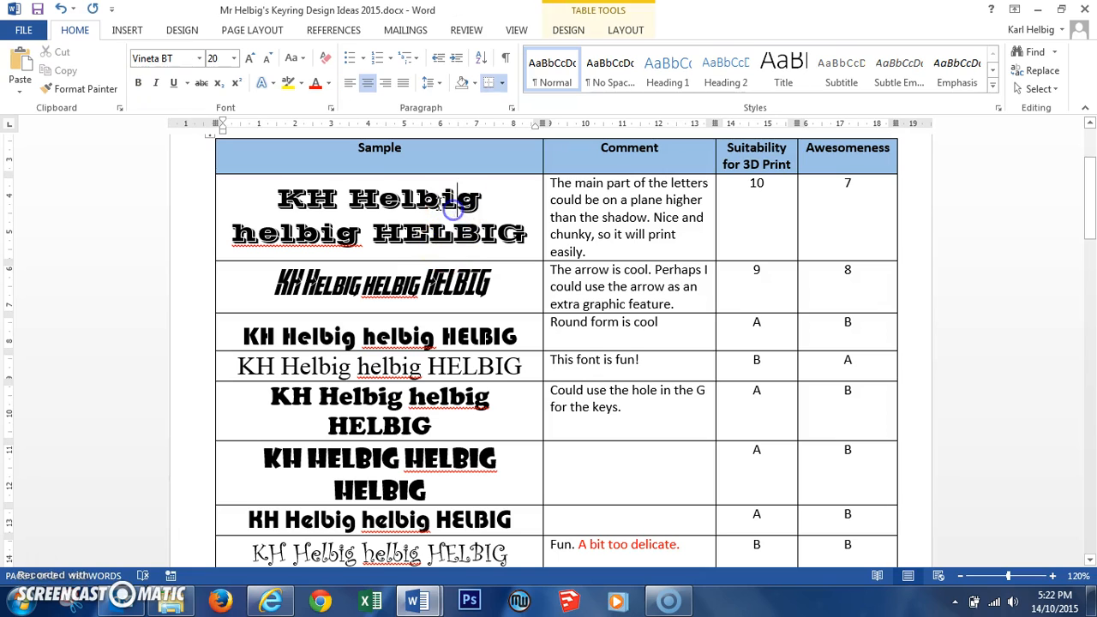
pyautogui.click(309, 200)
pyautogui.scroll(-10, 419, 214)
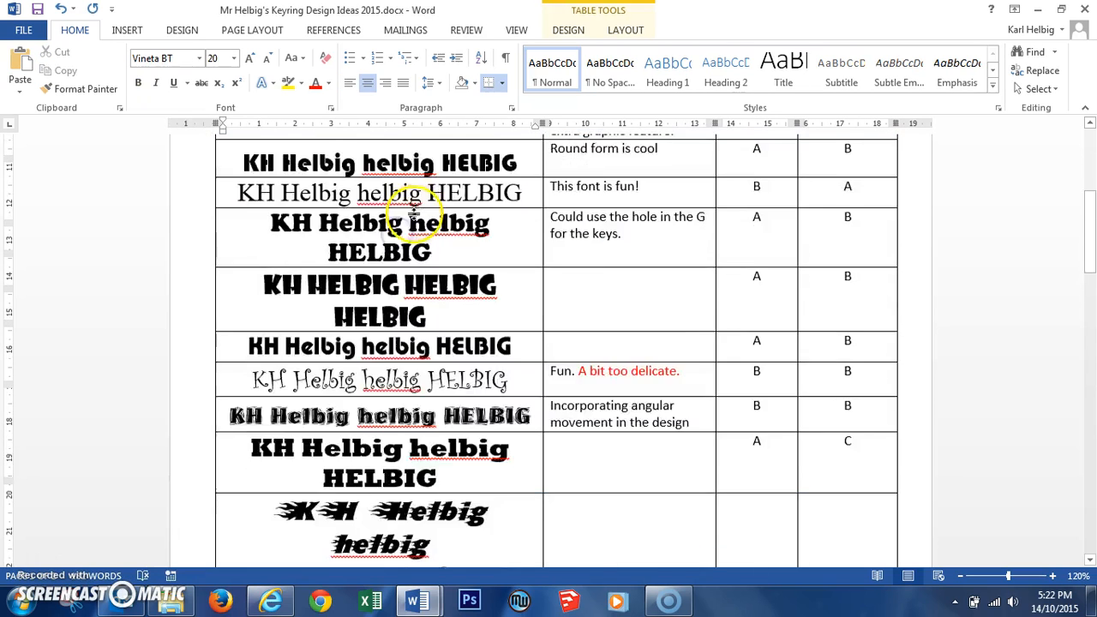
pyautogui.scroll(6, 416, 306)
pyautogui.scroll(5, 419, 306)
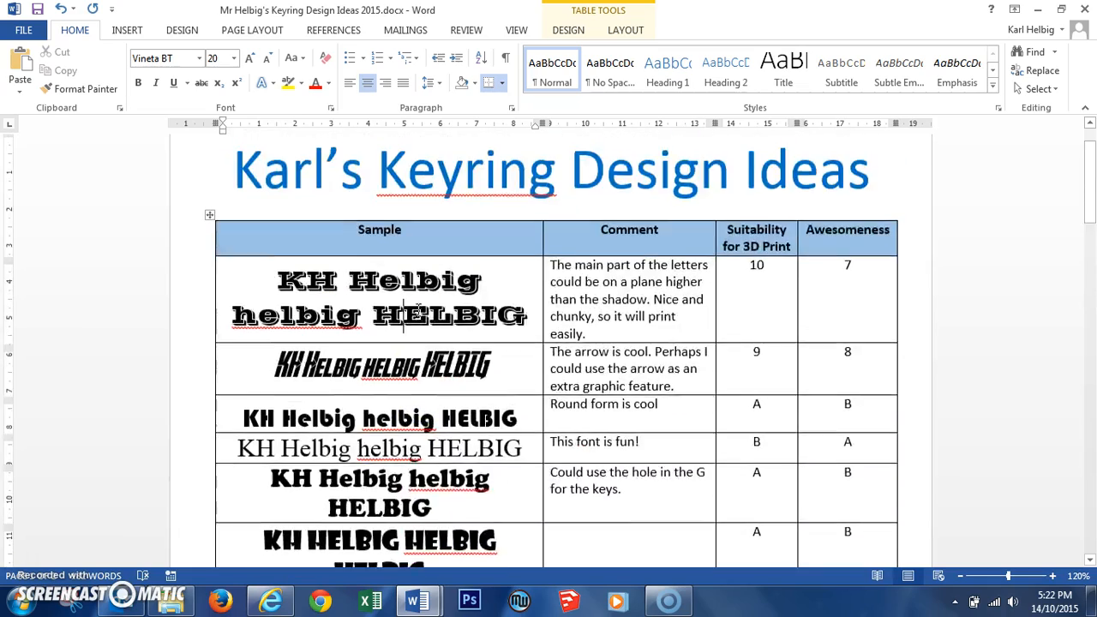
pyautogui.scroll(-6, 257, 403)
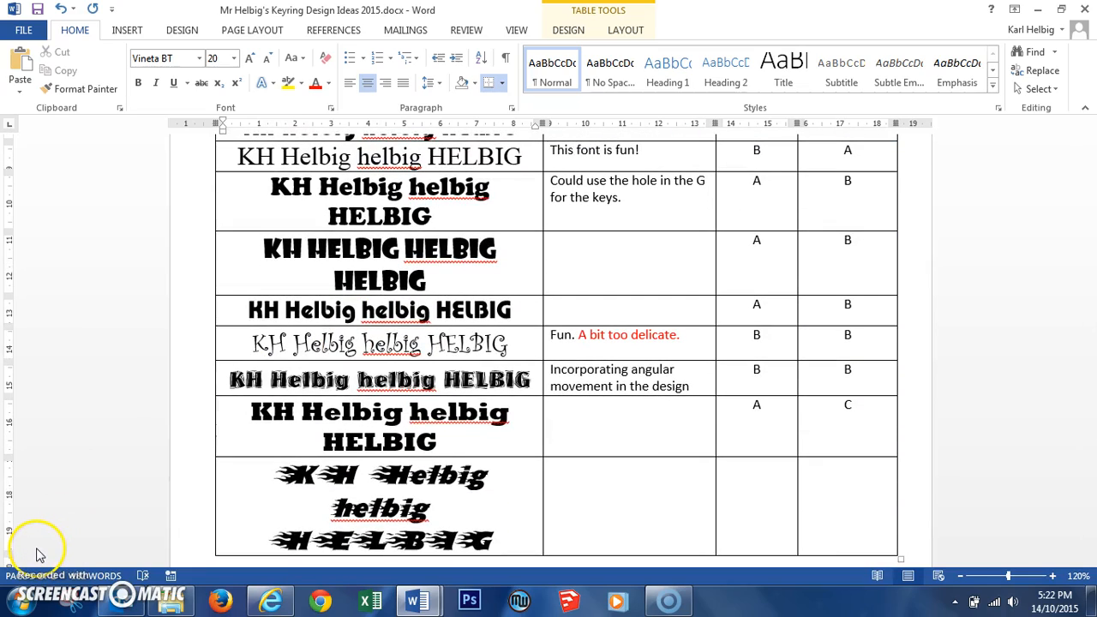